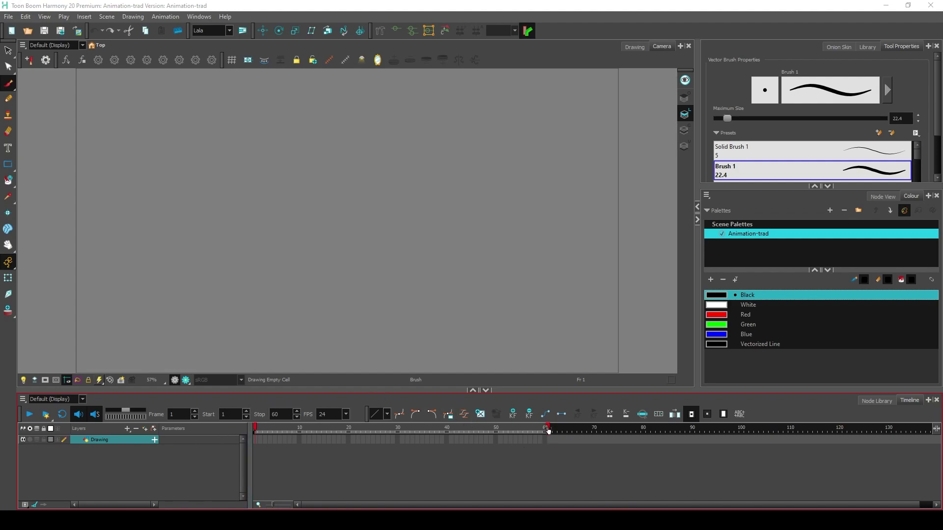
Try setting the scene length to 150 frames and undo the change
{"action": "mouse_move", "coordinate": [548, 430]}
{"action": "left_mouse_down"}
{"action": "mouse_move", "coordinate": [789, 425]}
{"action": "mouse_move", "coordinate": [426, 430]}
{"action": "mouse_move", "coordinate": [546, 432]}
{"action": "left_mouse_up"}
{"action": "left_click", "coordinate": [107, 17]}
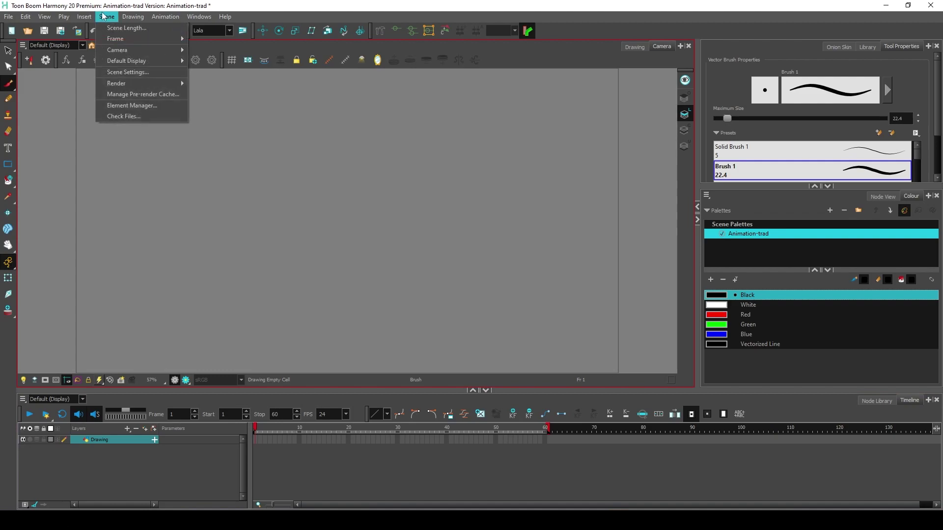
{"action": "left_click", "coordinate": [143, 29]}
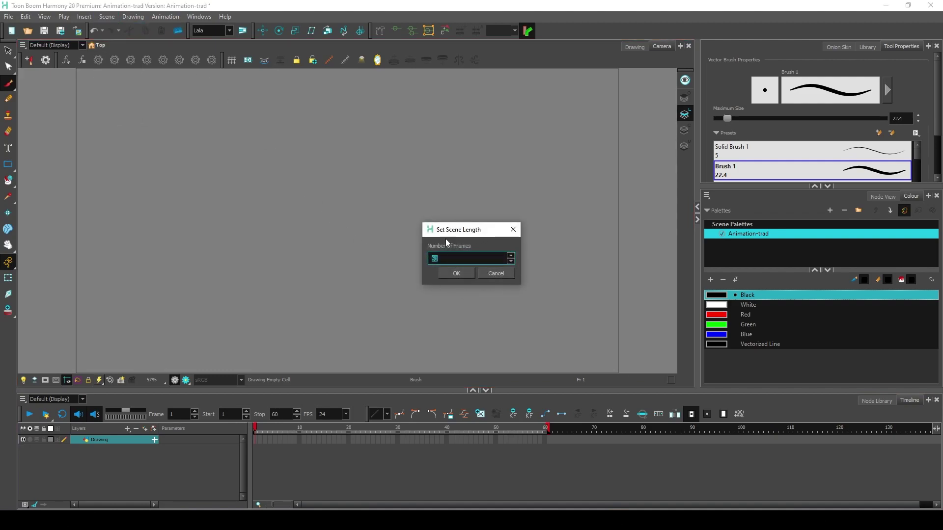
{"action": "type", "text": "150"}
{"action": "left_click", "coordinate": [456, 273]}
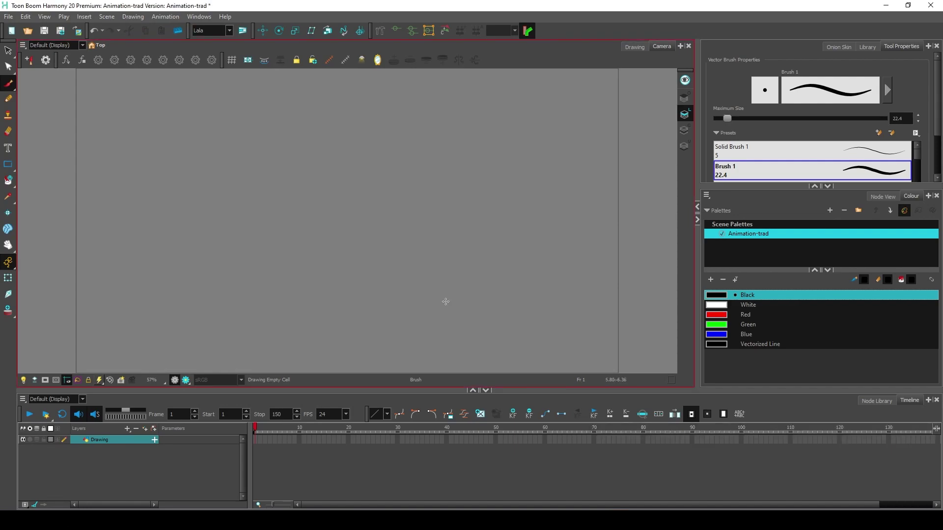
{"action": "key", "text": "ctrl+z"}
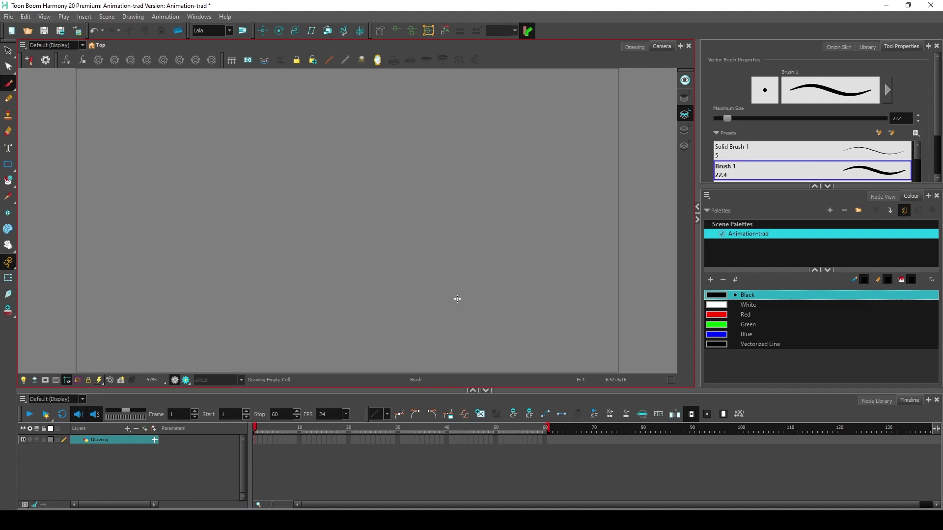
Try adding several extra vector drawing layers with the default name to the timeline
{"action": "left_click", "coordinate": [227, 453]}
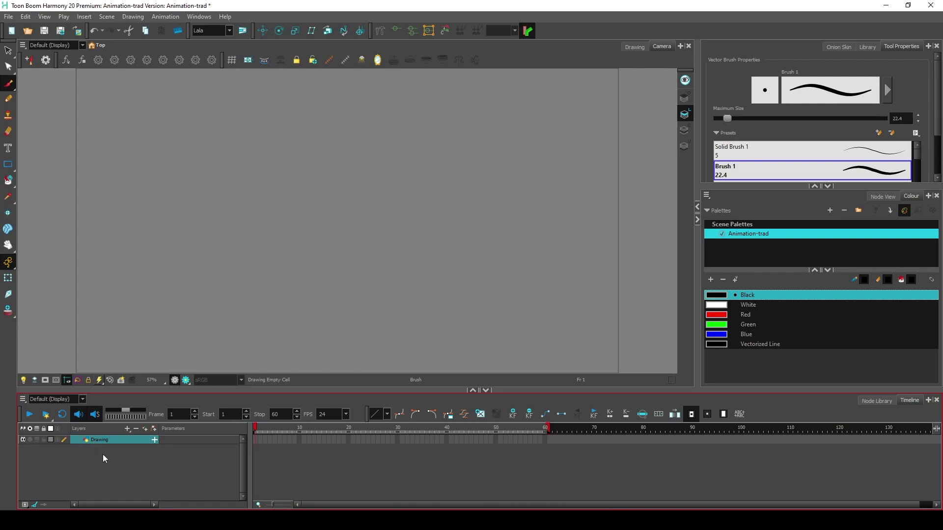
{"action": "left_click", "coordinate": [145, 429]}
{"action": "left_click", "coordinate": [525, 299]}
{"action": "left_click", "coordinate": [140, 430]}
{"action": "left_click", "coordinate": [445, 298]}
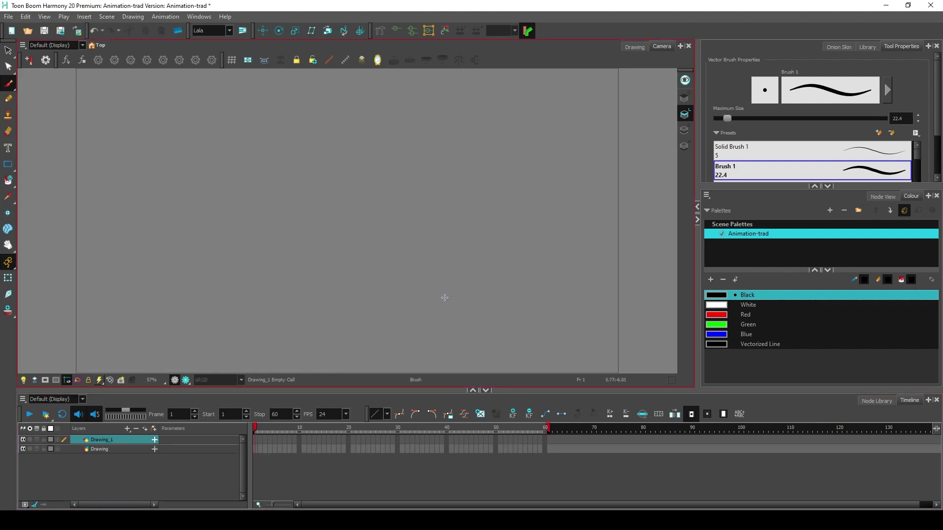
{"action": "left_click", "coordinate": [145, 429]}
{"action": "left_click", "coordinate": [479, 296]}
{"action": "left_click", "coordinate": [479, 297]}
{"action": "left_click", "coordinate": [479, 298]}
{"action": "left_click", "coordinate": [479, 297]}
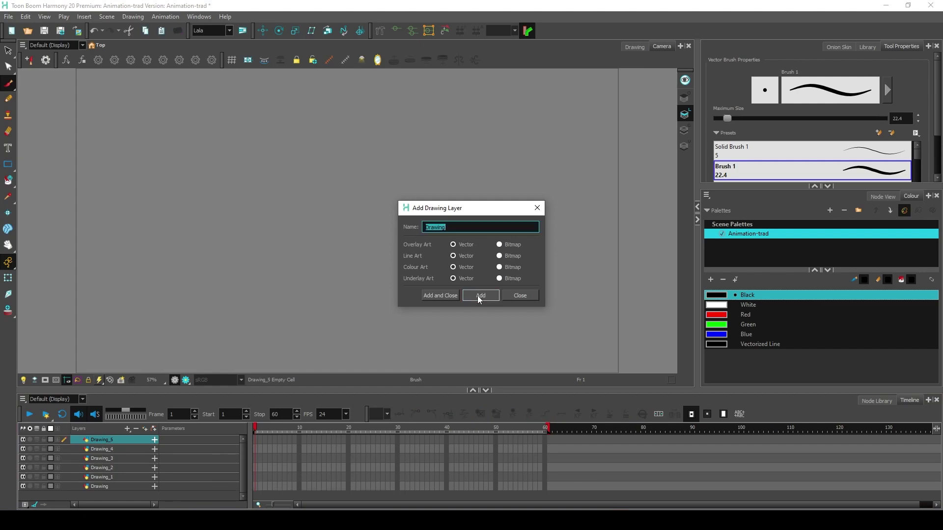
{"action": "left_click", "coordinate": [431, 296]}
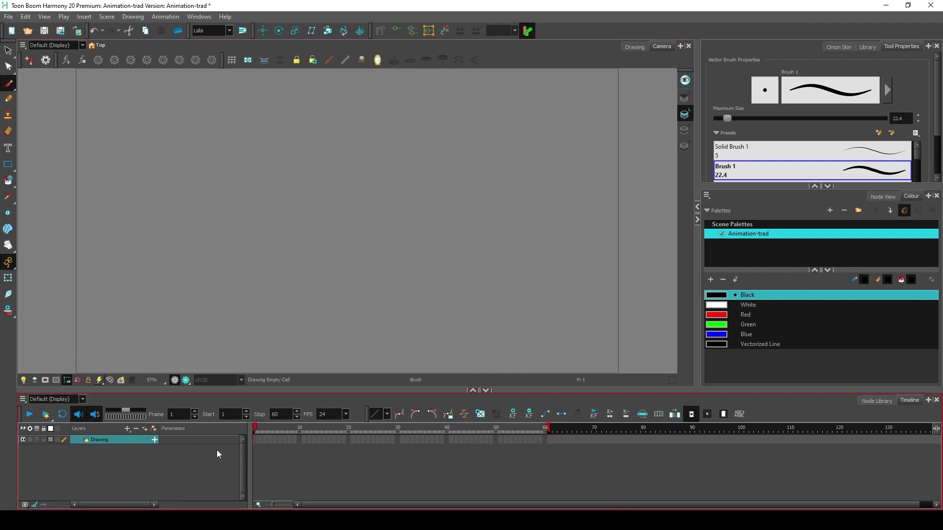
Draw a straight blue ground line with the brush across the full width of the camera frame, near its lower edge
{"action": "left_click", "coordinate": [721, 336]}
{"action": "left_click_drag", "start_coordinate": [67, 338], "coordinate": [275, 330]}
{"action": "key", "text": "ctrl+z"}
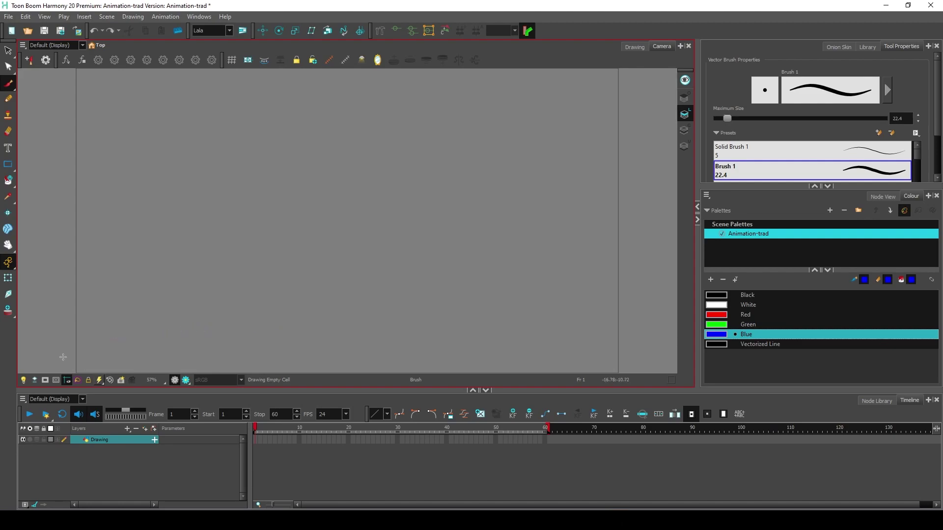
{"action": "mouse_move", "coordinate": [62, 353]}
{"action": "left_mouse_down"}
{"action": "mouse_move", "coordinate": [346, 338]}
{"action": "mouse_move", "coordinate": [449, 192]}
{"action": "mouse_move", "coordinate": [505, 263]}
{"action": "mouse_move", "coordinate": [505, 348]}
{"action": "mouse_move", "coordinate": [596, 252]}
{"action": "mouse_move", "coordinate": [632, 250]}
{"action": "mouse_move", "coordinate": [646, 356]}
{"action": "left_mouse_up"}
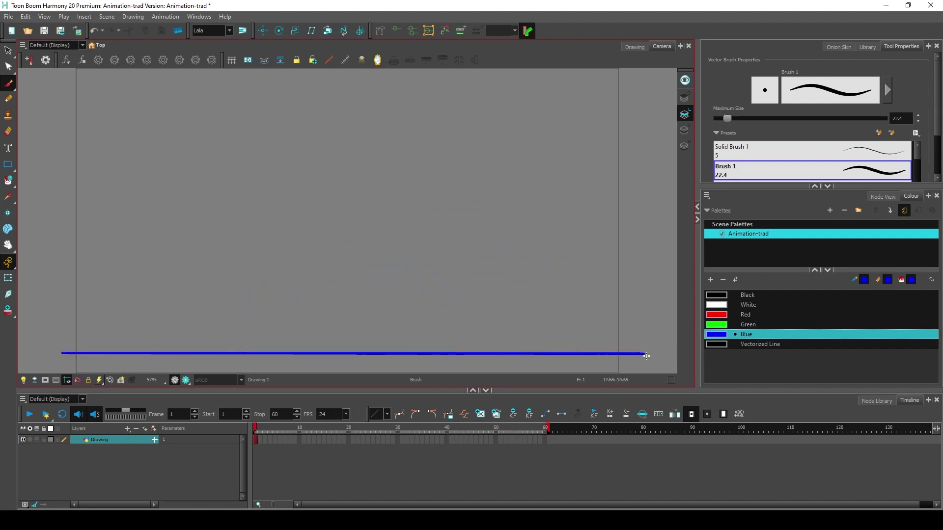
Rename the drawing layer holding the ground line as sol
{"action": "left_click", "coordinate": [102, 440]}
{"action": "type", "text": "sol"}
{"action": "key", "text": "Return"}
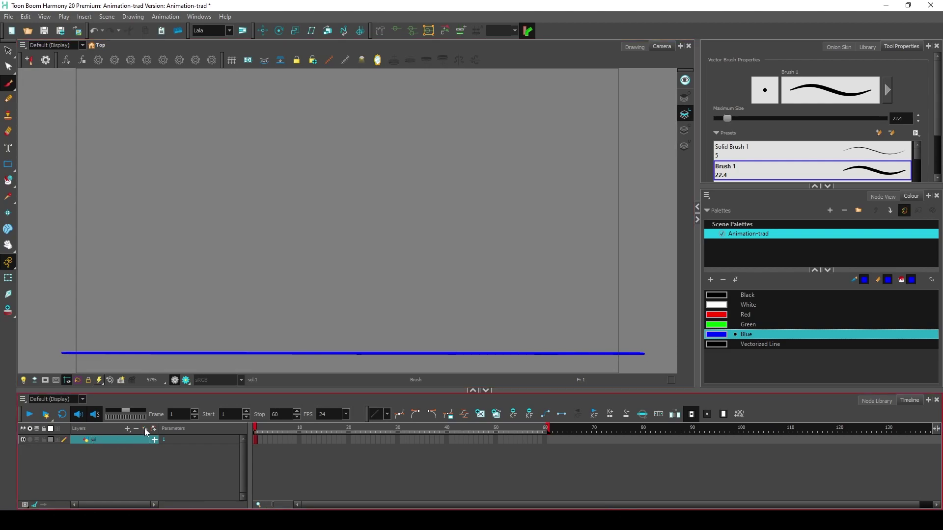
Add a vector drawing layer named balle above the sol layer
{"action": "left_click", "coordinate": [145, 430]}
{"action": "type", "text": "ball"}
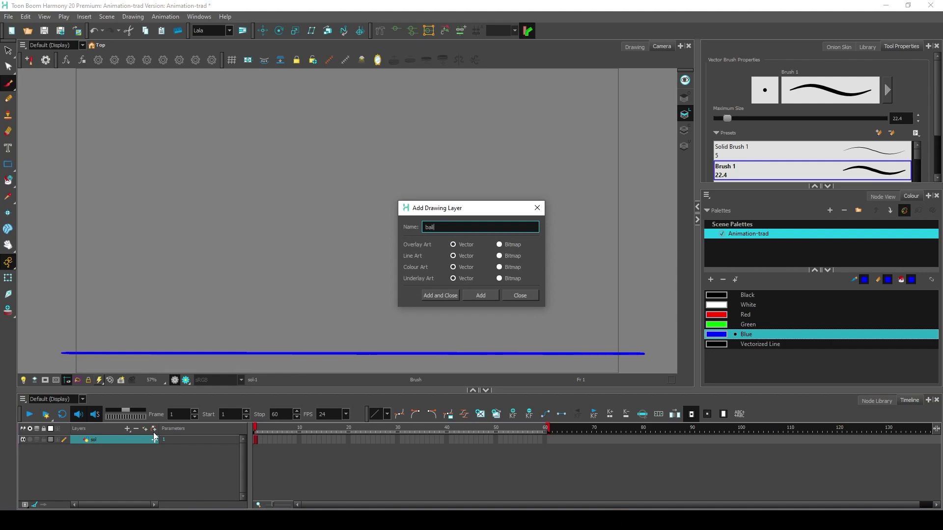
{"action": "type", "text": "e"}
{"action": "key", "text": "Return"}
Draw a black circle for the ball resting on the ground line at frame 1 of the balle layer
{"action": "mouse_move", "coordinate": [371, 301]}
{"action": "left_mouse_down"}
{"action": "mouse_move", "coordinate": [355, 340]}
{"action": "mouse_move", "coordinate": [399, 344]}
{"action": "mouse_move", "coordinate": [369, 303]}
{"action": "left_mouse_up"}
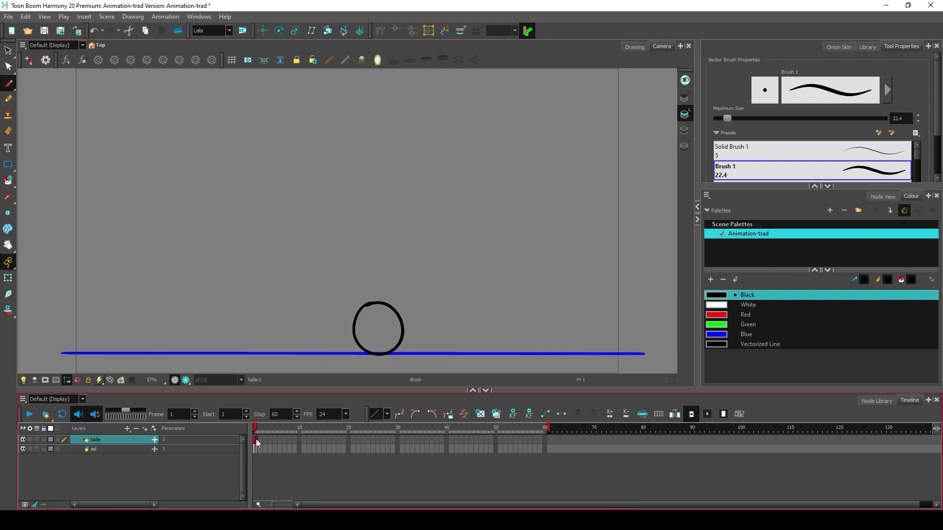
{"action": "key", "text": "ctrl+z"}
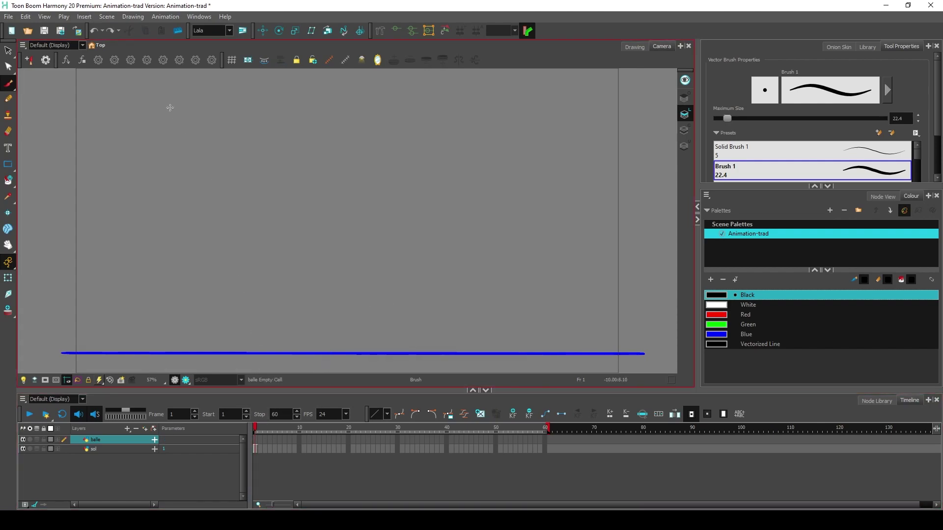
{"action": "key", "text": "ctrl+shift+z"}
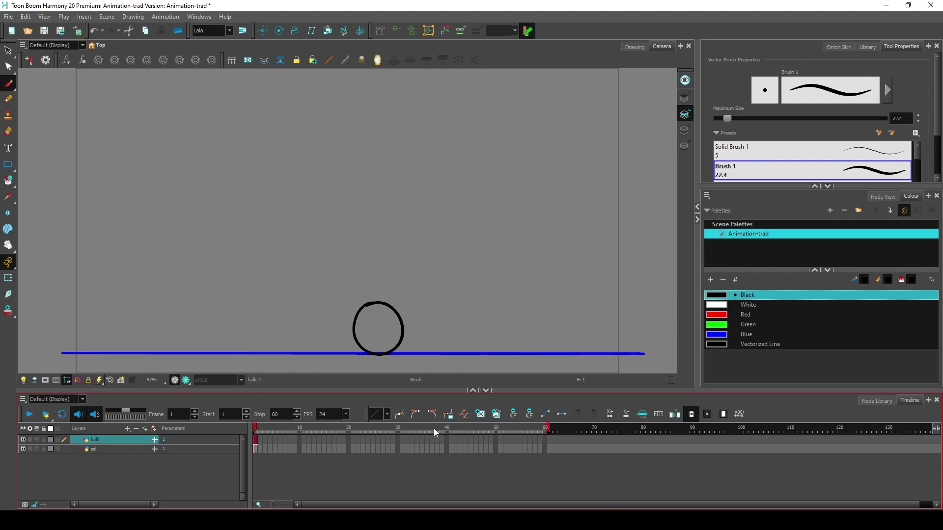
Scrub back and forth through the timeline and compare frame 1 with the following frames to examine where the drawings are exposed
{"action": "left_click", "coordinate": [362, 428]}
{"action": "left_click", "coordinate": [486, 429]}
{"action": "left_click", "coordinate": [294, 428]}
{"action": "left_click", "coordinate": [534, 429]}
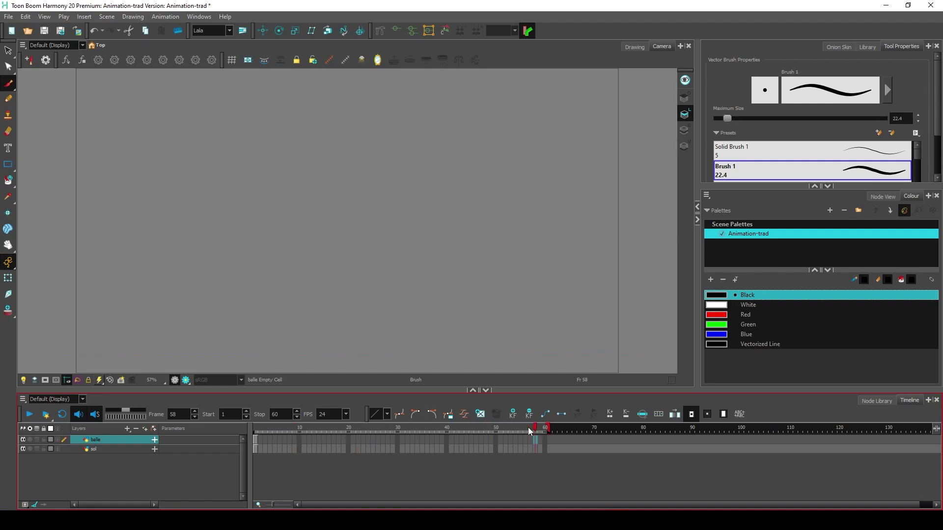
{"action": "left_click", "coordinate": [435, 428]}
{"action": "left_click", "coordinate": [358, 428]}
{"action": "left_click", "coordinate": [275, 428]}
{"action": "left_click", "coordinate": [470, 428]}
{"action": "left_click", "coordinate": [345, 429]}
{"action": "left_click", "coordinate": [396, 428]}
{"action": "left_click_drag", "start_coordinate": [381, 431], "coordinate": [518, 432]}
{"action": "left_click_drag", "start_coordinate": [352, 434], "coordinate": [305, 437]}
{"action": "left_click", "coordinate": [257, 442]}
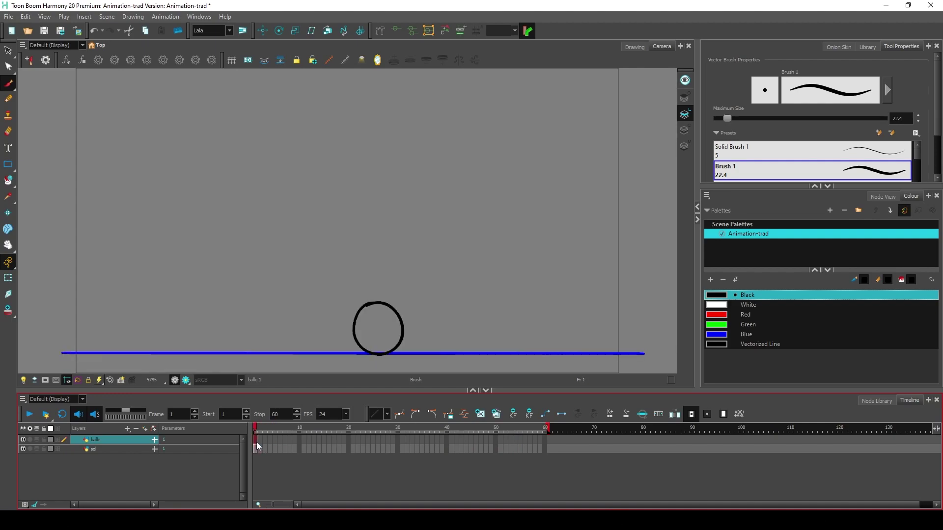
{"action": "left_click", "coordinate": [260, 441]}
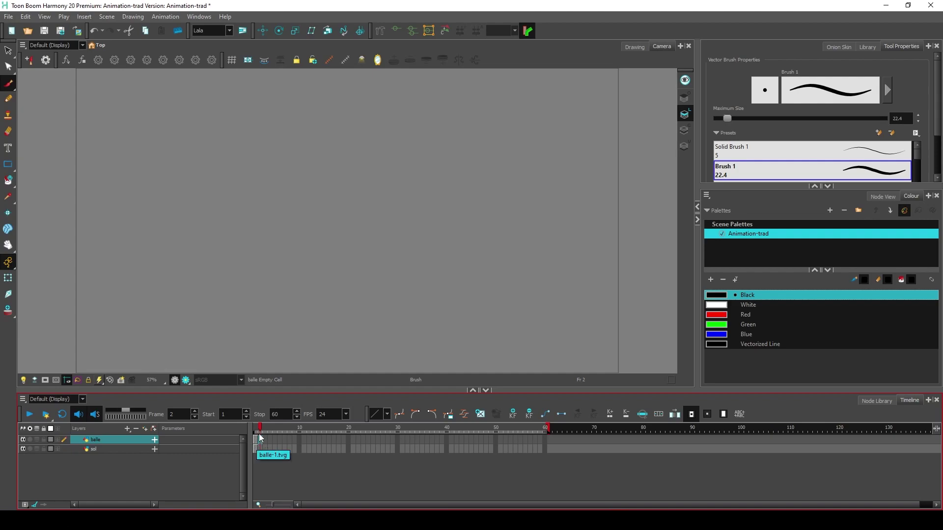
{"action": "left_click", "coordinate": [255, 429]}
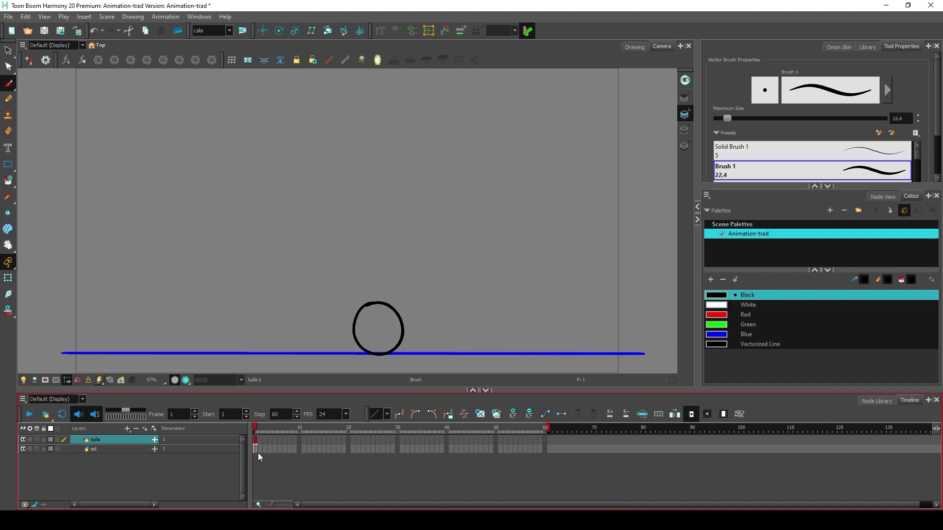
Try extending the ground drawing on the sol layer from frame 1 to frame 60 and undo it
{"action": "left_click", "coordinate": [256, 450]}
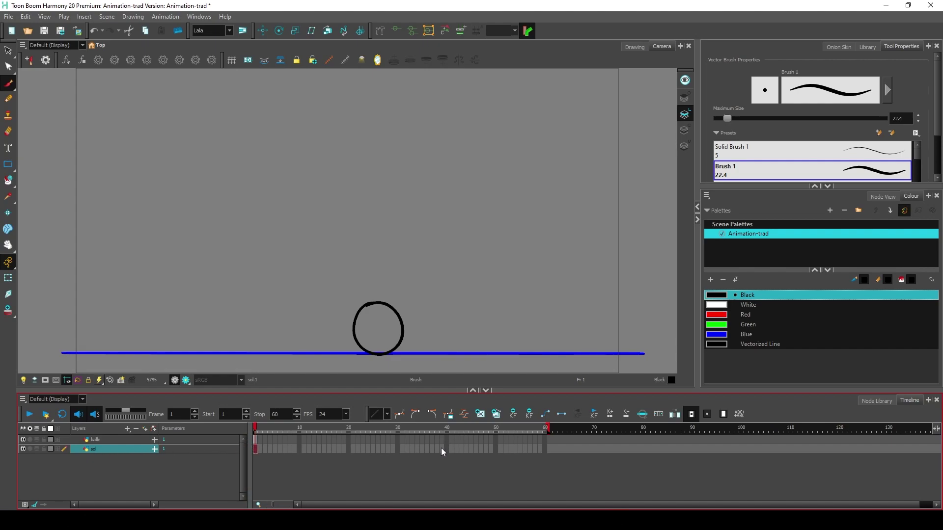
{"action": "left_click_drag", "start_coordinate": [256, 431], "coordinate": [511, 436]}
{"action": "left_click", "coordinate": [256, 449]}
{"action": "left_click", "coordinate": [544, 450]}
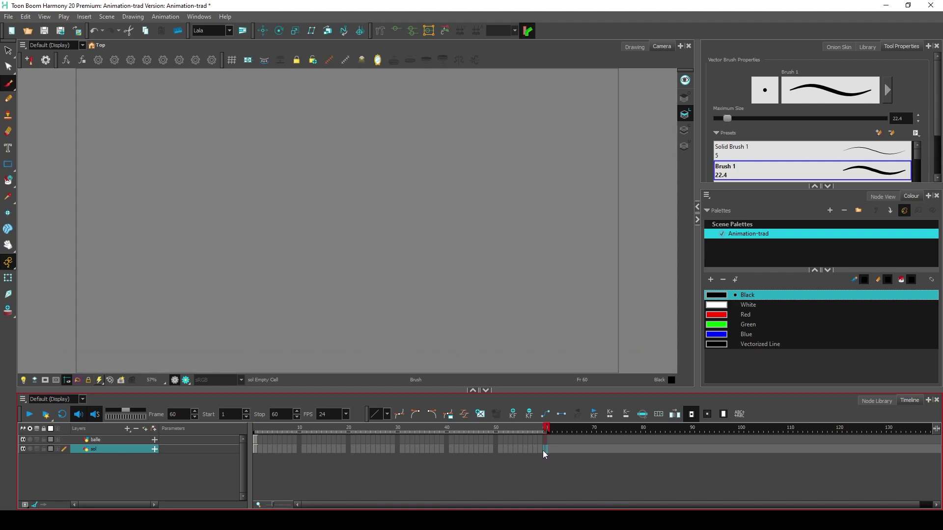
{"action": "key", "text": "F5"}
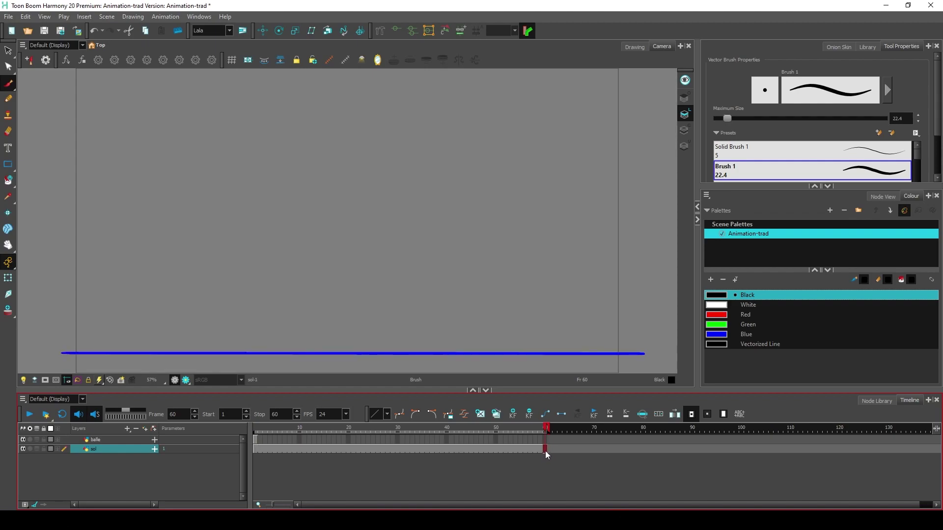
{"action": "key", "text": "ctrl+z"}
Try the Extend Exposure command on the sol layer's cell at frame 60 and undo the result
{"action": "right_click", "coordinate": [544, 449]}
{"action": "left_click", "coordinate": [540, 451]}
{"action": "right_click", "coordinate": [544, 450]}
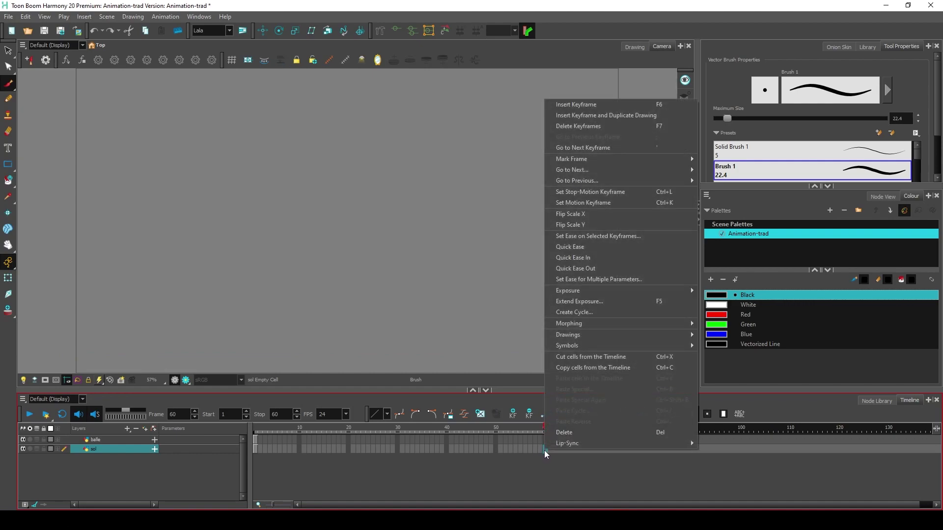
{"action": "left_click", "coordinate": [545, 449]}
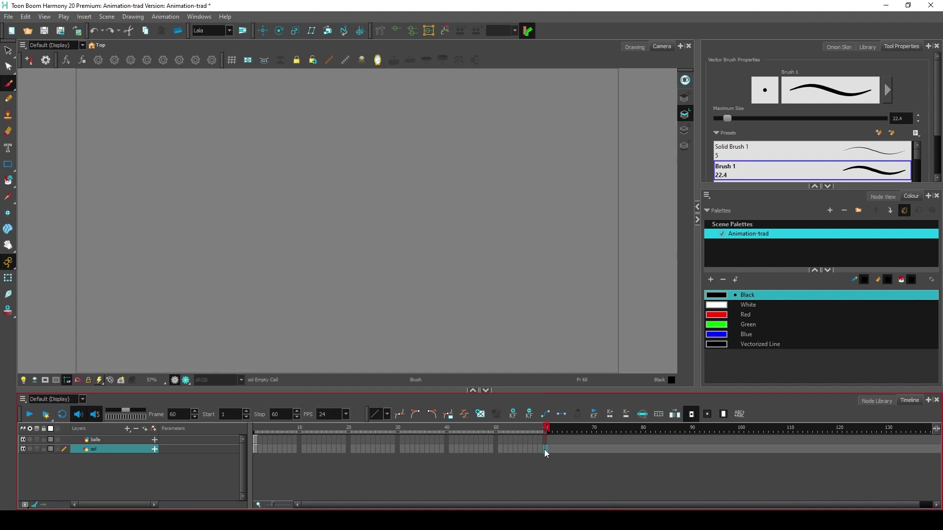
{"action": "right_click", "coordinate": [544, 449]}
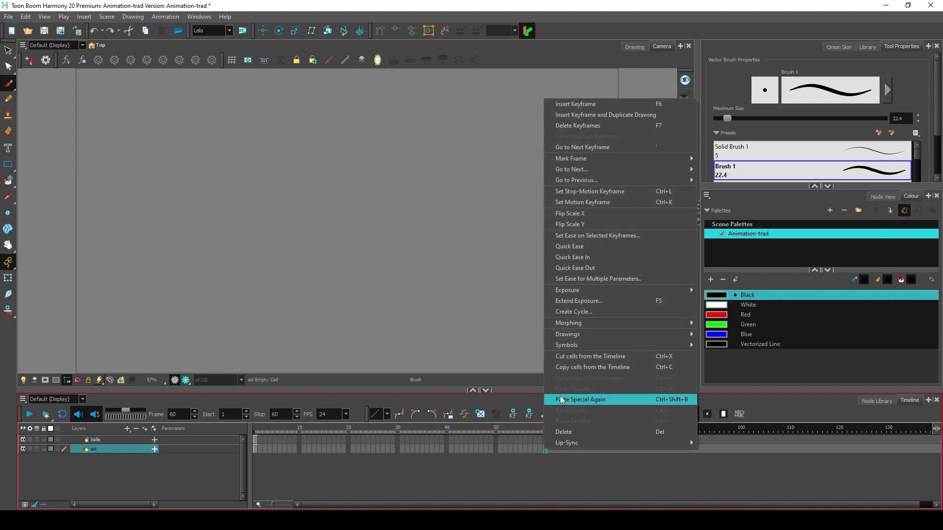
{"action": "left_click", "coordinate": [659, 304]}
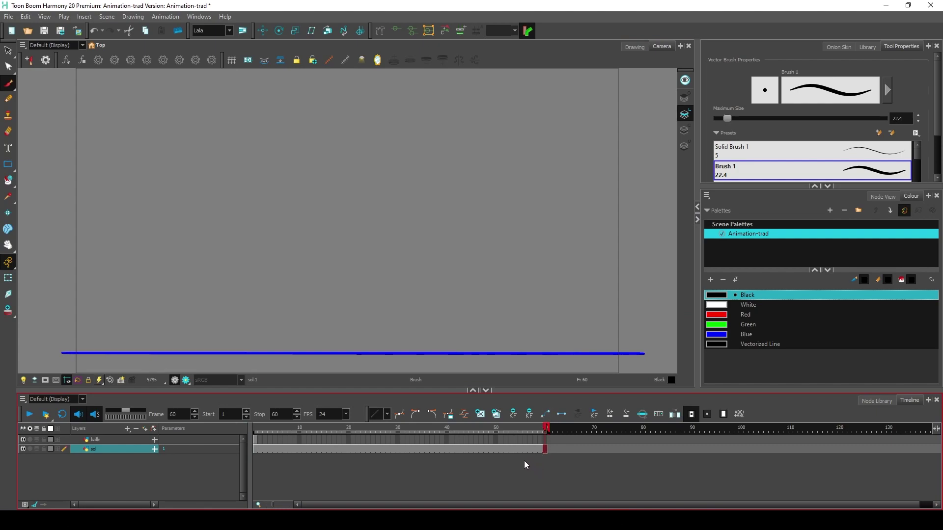
{"action": "key", "text": "ctrl+z"}
{"action": "key", "text": "ctrl+z"}
Extend the sol layer's ground drawing to frame 30 and on through frame 60
{"action": "left_click", "coordinate": [398, 432]}
{"action": "right_click", "coordinate": [398, 454]}
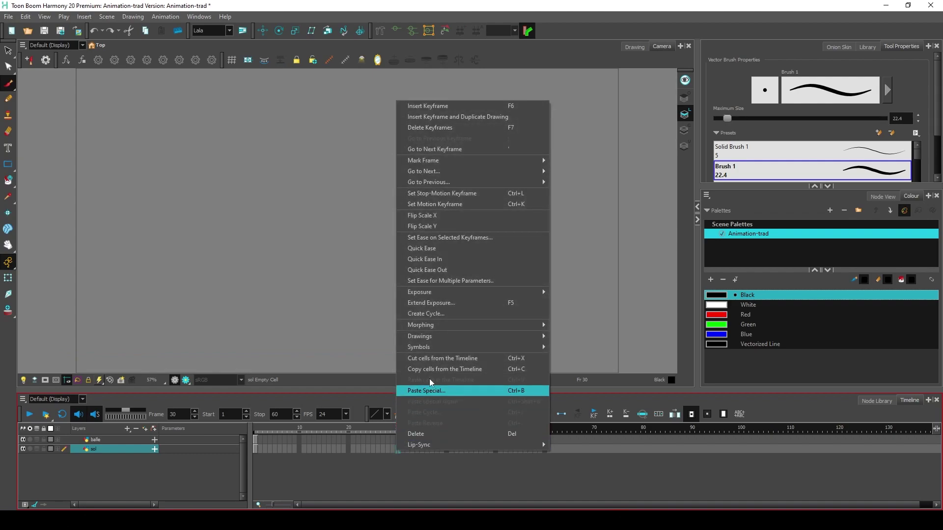
{"action": "left_click", "coordinate": [429, 385]}
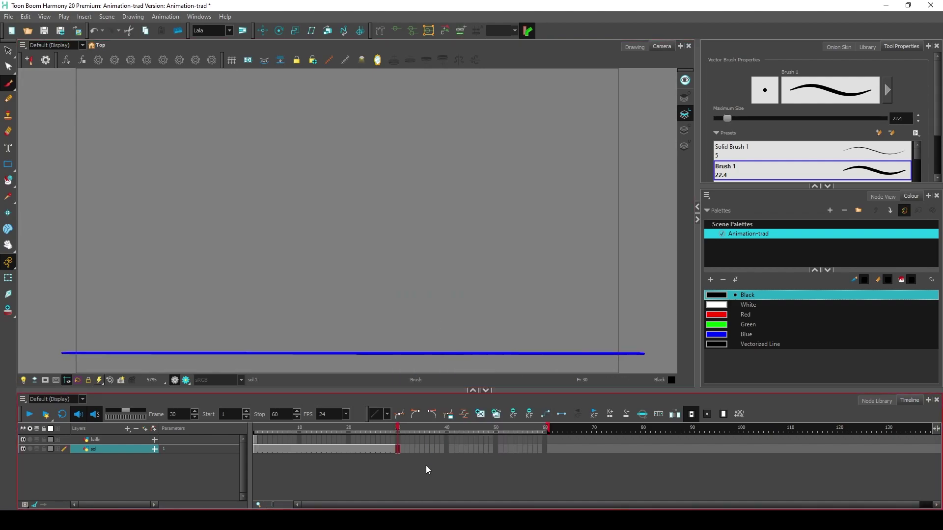
{"action": "left_click", "coordinate": [423, 449]}
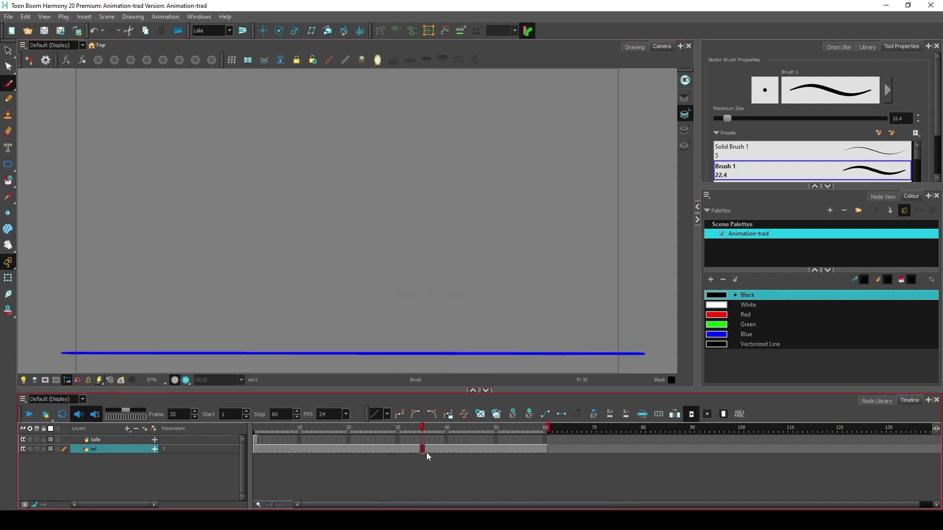
Extend the ball drawing on the balle layer through frame 10 and select its cell at frame 1
{"action": "left_click", "coordinate": [96, 441]}
{"action": "left_click", "coordinate": [256, 439]}
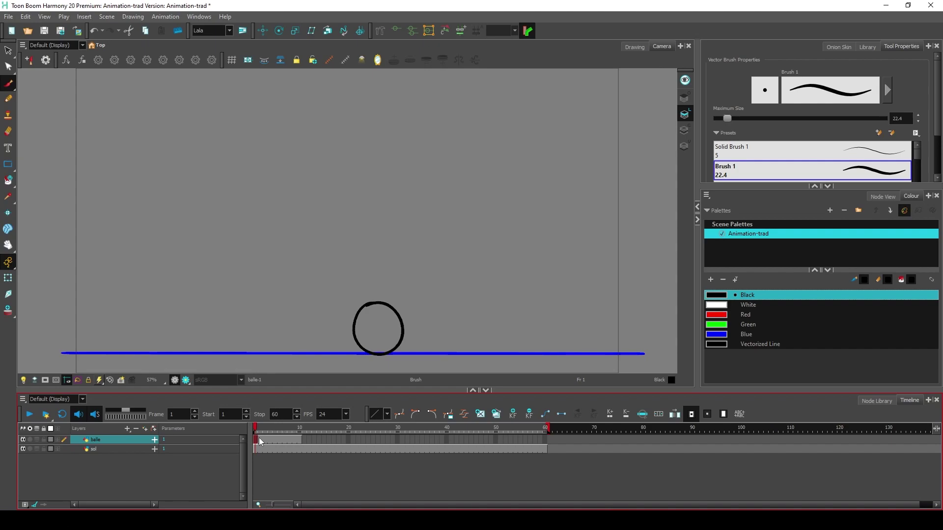
{"action": "left_click_drag", "start_coordinate": [369, 314], "coordinate": [383, 334]}
{"action": "left_click", "coordinate": [287, 465]}
{"action": "key", "text": "comma"}
{"action": "key", "text": "comma"}
{"action": "key", "text": "comma"}
{"action": "key", "text": "comma"}
{"action": "key", "text": "shift+comma"}
{"action": "key", "text": "ctrl+z"}
{"action": "key", "text": "ctrl+z"}
{"action": "key", "text": "ctrl+z"}
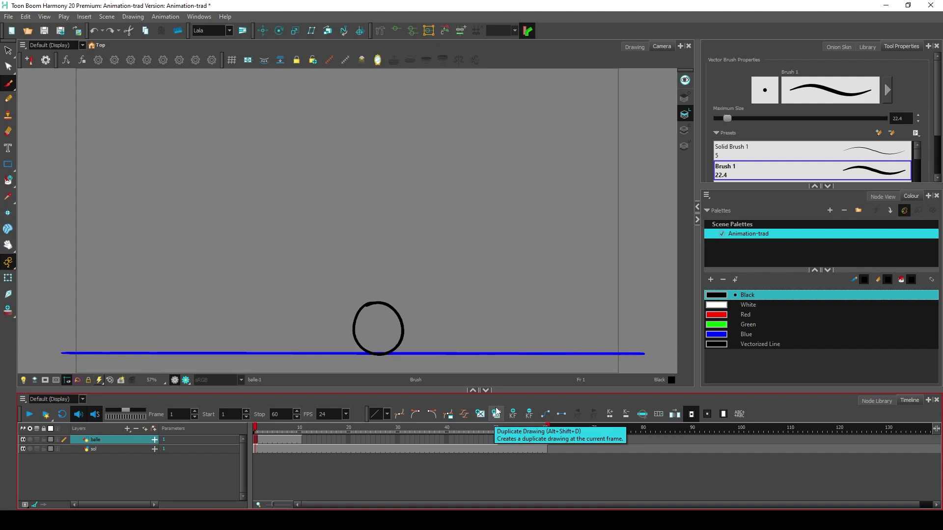
Create an empty drawing at frame 6 of the balle layer and compare its frames with the first ball drawing
{"action": "left_click", "coordinate": [279, 428]}
{"action": "left_click", "coordinate": [481, 417]}
{"action": "left_click", "coordinate": [285, 440]}
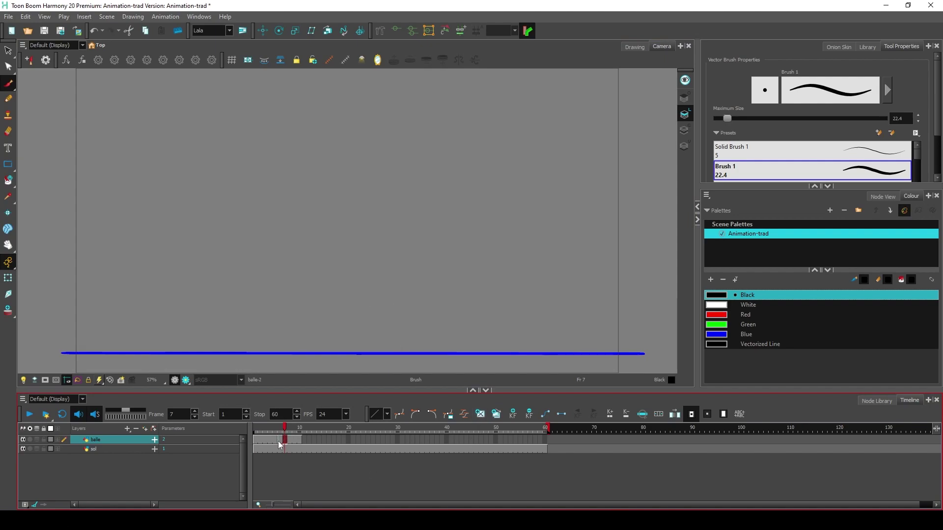
{"action": "left_click", "coordinate": [295, 431]}
{"action": "left_click_drag", "start_coordinate": [296, 434], "coordinate": [258, 439]}
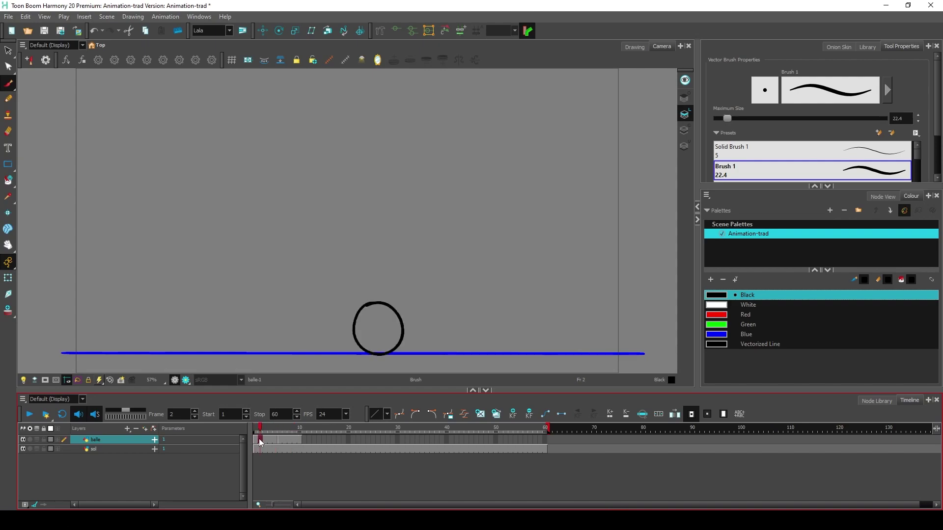
{"action": "left_click", "coordinate": [285, 443]}
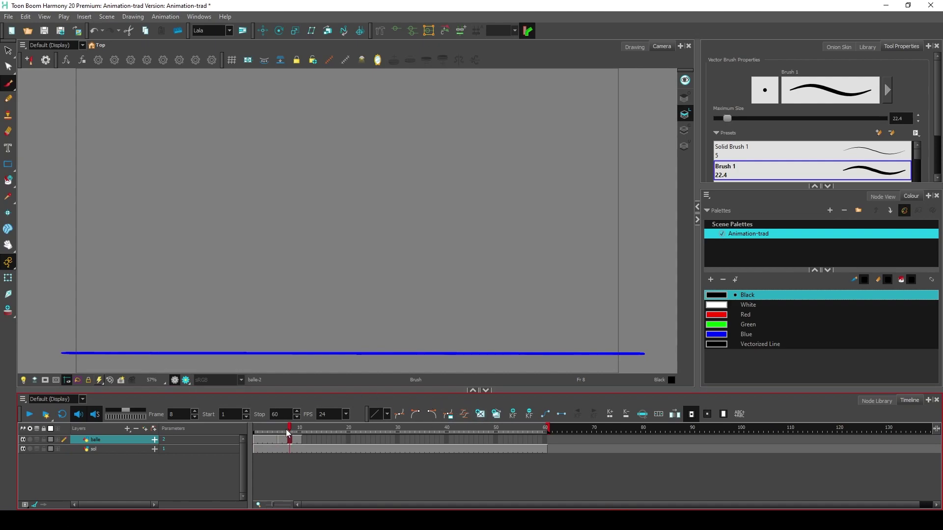
Try a brush stroke on the empty drawing at frame 6 of the balle layer and undo it
{"action": "left_click", "coordinate": [281, 439]}
{"action": "mouse_move", "coordinate": [364, 311]}
{"action": "left_mouse_down"}
{"action": "mouse_move", "coordinate": [340, 333]}
{"action": "mouse_move", "coordinate": [389, 346]}
{"action": "mouse_move", "coordinate": [335, 340]}
{"action": "mouse_move", "coordinate": [388, 319]}
{"action": "left_mouse_up"}
{"action": "key", "text": "ctrl+z"}
Duplicate the ball drawing at frame 6 of the balle layer and draw two eyes and a smile on the copy
{"action": "left_click", "coordinate": [275, 430]}
{"action": "left_click", "coordinate": [284, 427]}
{"action": "left_click", "coordinate": [270, 439]}
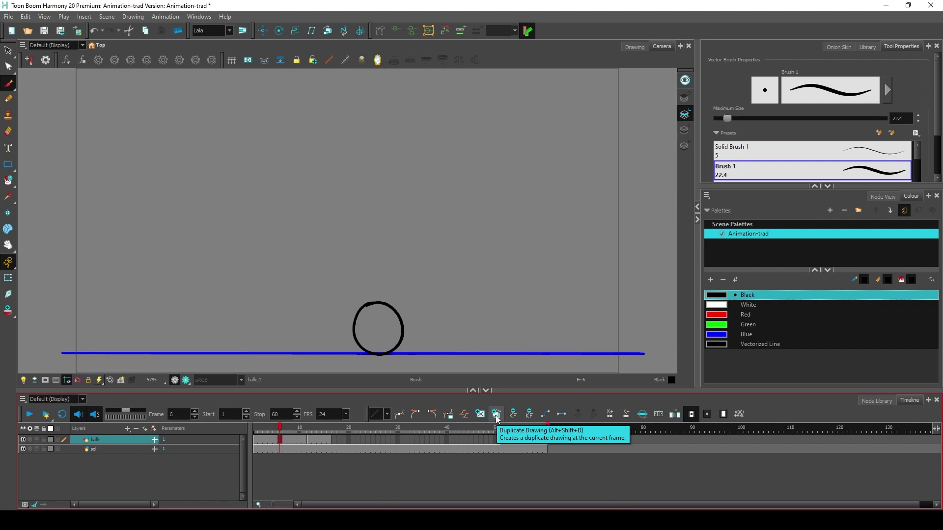
{"action": "left_click", "coordinate": [497, 416]}
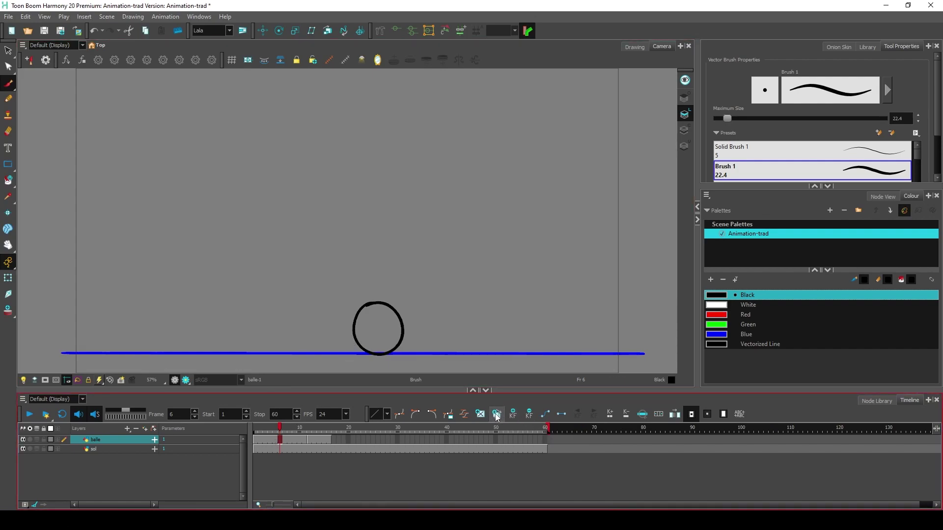
{"action": "left_click", "coordinate": [280, 435]}
{"action": "left_click_drag", "start_coordinate": [368, 321], "coordinate": [368, 332]}
{"action": "left_click_drag", "start_coordinate": [381, 324], "coordinate": [388, 341]}
{"action": "left_click", "coordinate": [270, 433]}
Delete the balle layer's cells from frame 6 through frame 16 and extend the first ball drawing through frame 8
{"action": "left_click", "coordinate": [279, 442]}
{"action": "left_click", "coordinate": [330, 440], "text": "shift"}
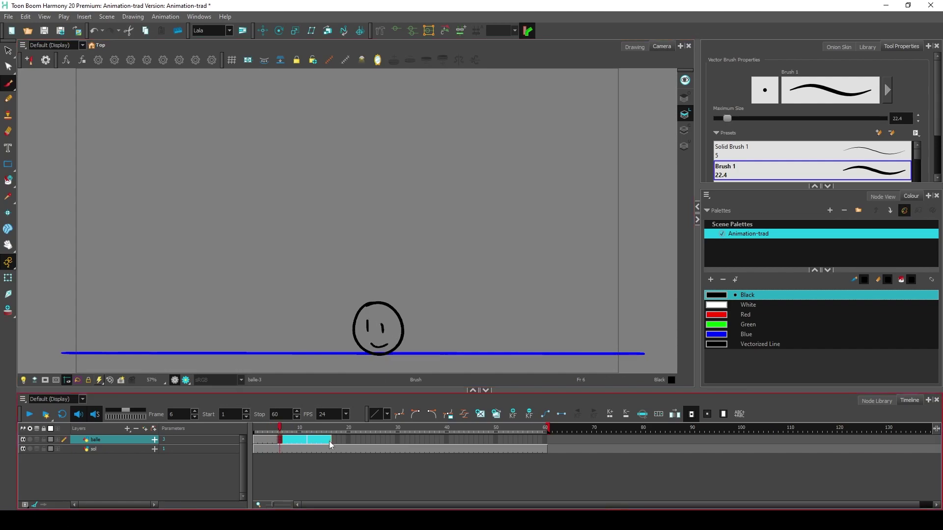
{"action": "left_click", "coordinate": [279, 440]}
{"action": "left_click", "coordinate": [328, 439], "text": "shift"}
{"action": "key", "text": "Delete"}
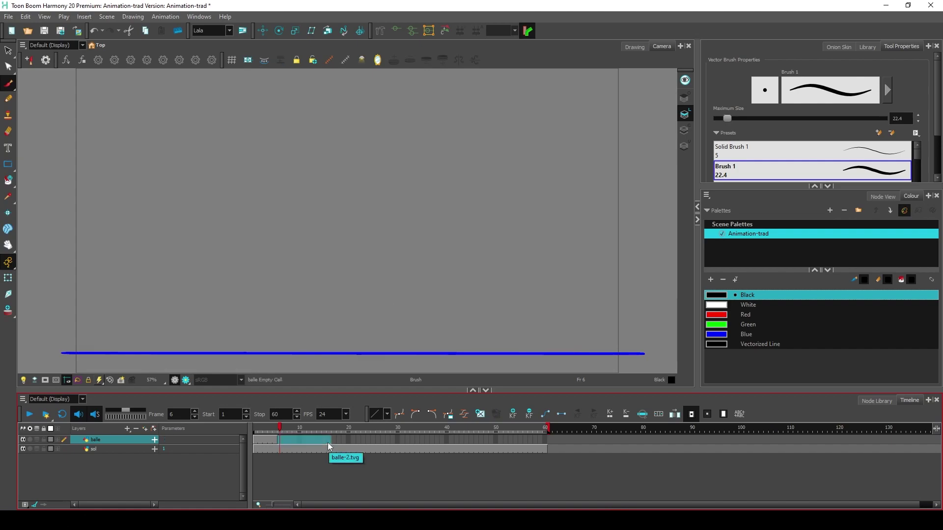
{"action": "left_click", "coordinate": [271, 440]}
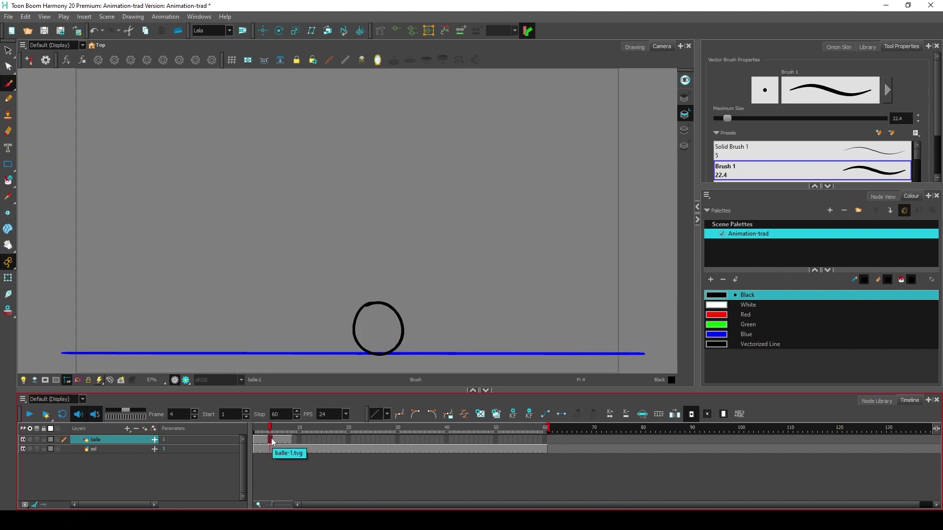
Create an empty drawing at frame 9 of the balle layer, extended through frame 30, and draw a flat squashed ball on the ground line
{"action": "left_click", "coordinate": [295, 440]}
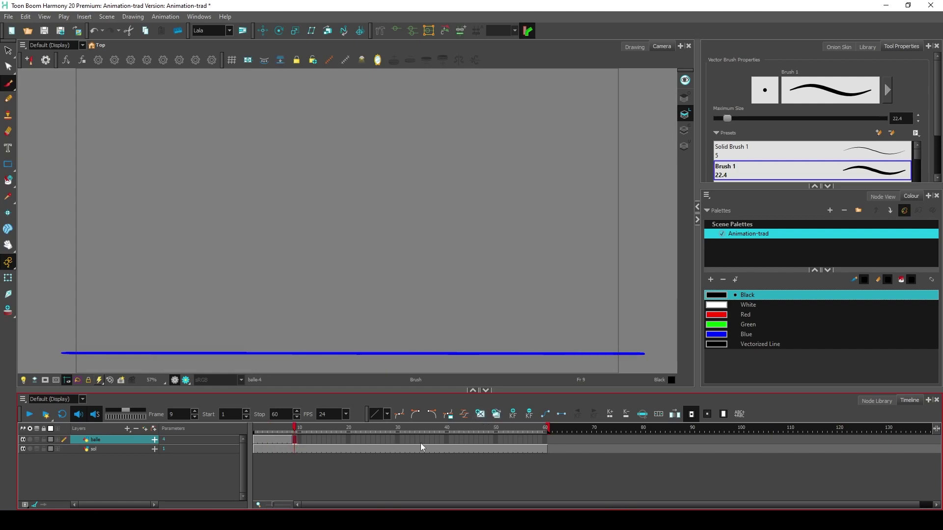
{"action": "left_click", "coordinate": [397, 440], "text": "shift"}
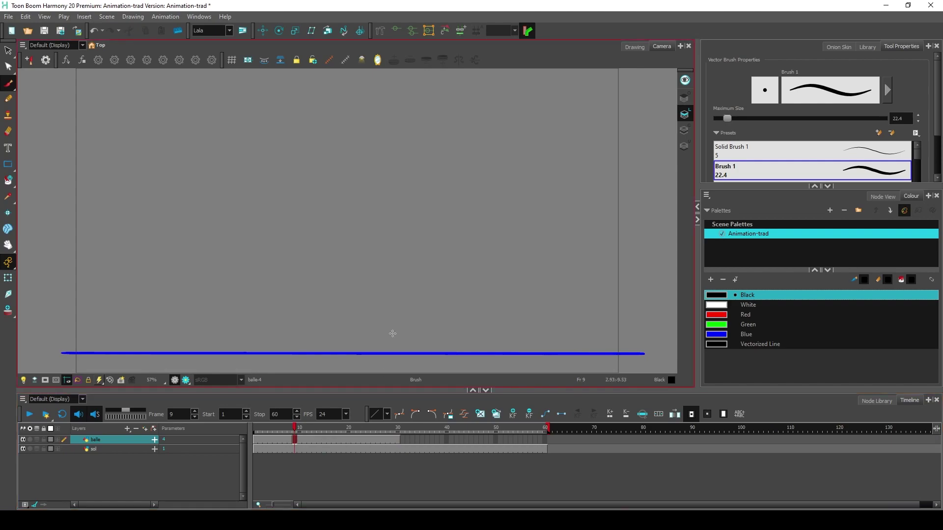
{"action": "mouse_move", "coordinate": [370, 328]}
{"action": "left_mouse_down"}
{"action": "mouse_move", "coordinate": [334, 338]}
{"action": "mouse_move", "coordinate": [376, 328]}
{"action": "mouse_move", "coordinate": [363, 327]}
{"action": "left_mouse_up"}
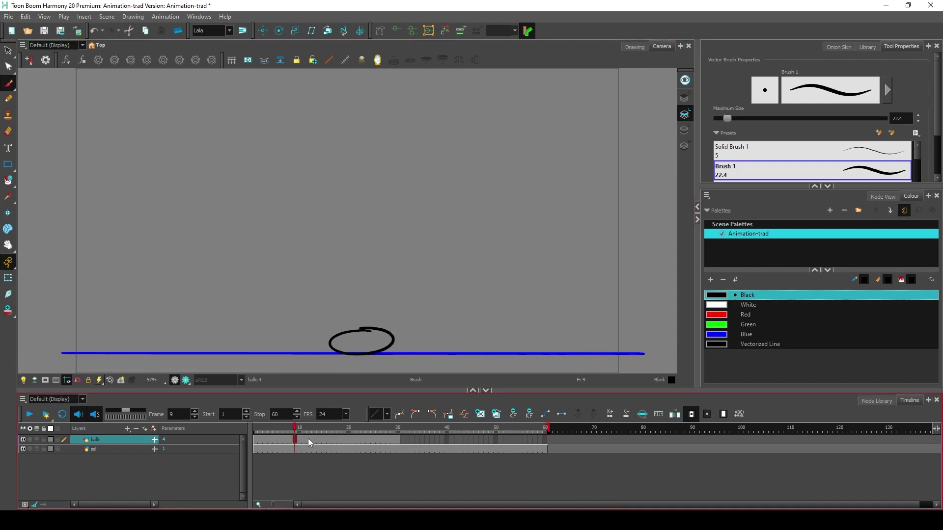
Create an empty drawing at frame 16 of the balle layer and draw a round ball high above the ground line
{"action": "left_click", "coordinate": [477, 416]}
{"action": "mouse_move", "coordinate": [338, 198]}
{"action": "left_mouse_down"}
{"action": "mouse_move", "coordinate": [354, 193]}
{"action": "mouse_move", "coordinate": [323, 207]}
{"action": "left_mouse_up"}
{"action": "left_click_drag", "start_coordinate": [279, 429], "coordinate": [343, 429]}
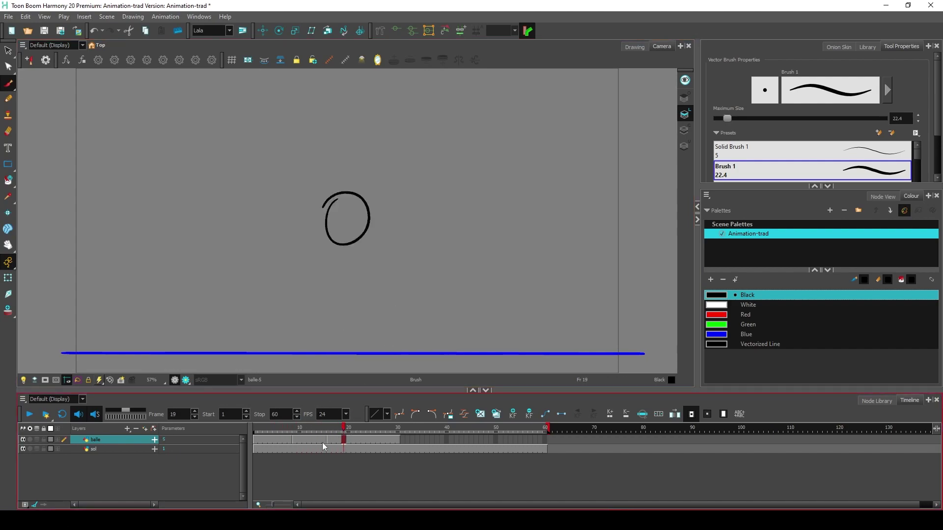
Copy the first ball drawing's cells and paste them at frame 31 of the balle layer
{"action": "left_click", "coordinate": [276, 433]}
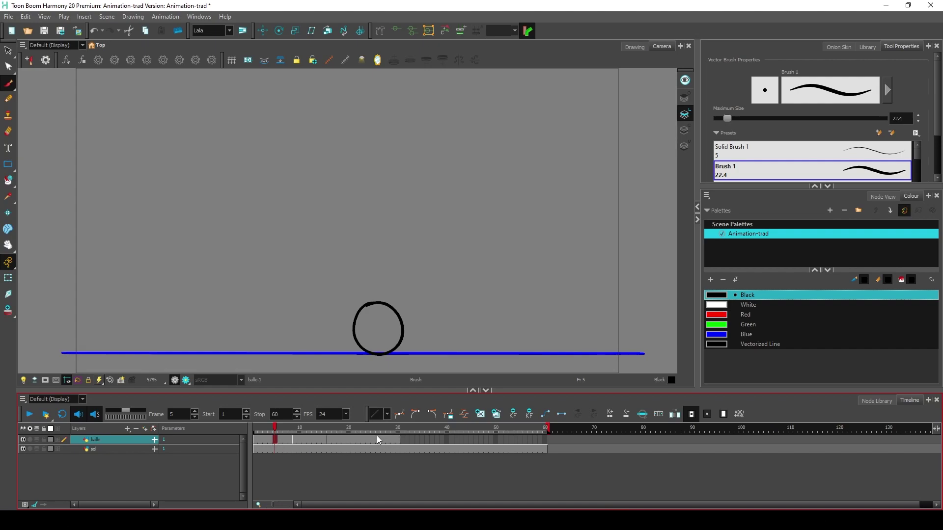
{"action": "left_click", "coordinate": [269, 440]}
{"action": "left_click", "coordinate": [256, 441]}
{"action": "left_click", "coordinate": [285, 441]}
{"action": "left_click", "coordinate": [264, 441]}
{"action": "key", "text": "ctrl+c"}
{"action": "left_click", "coordinate": [403, 439]}
{"action": "key", "text": "ctrl+v"}
{"action": "left_click", "coordinate": [260, 440]}
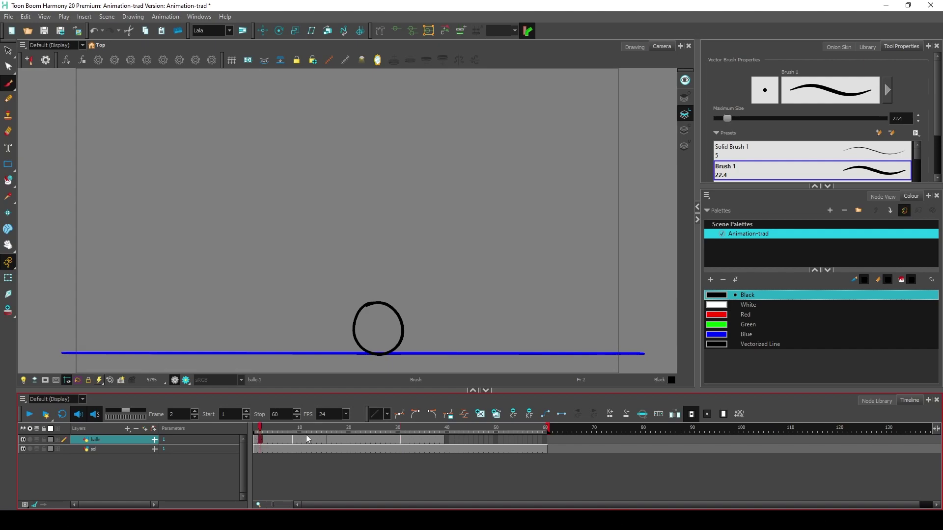
{"action": "left_click", "coordinate": [408, 440]}
{"action": "left_click", "coordinate": [403, 440]}
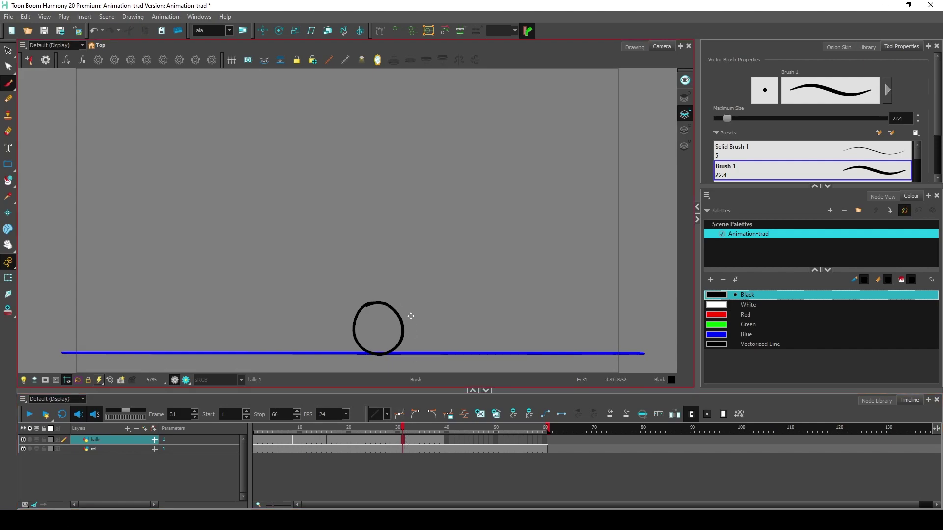
Draw a smiley face on the ball at frame 31 and curly hair on it at frame 5, comparing the linked frames
{"action": "left_click_drag", "start_coordinate": [369, 320], "coordinate": [369, 329]}
{"action": "left_click_drag", "start_coordinate": [381, 319], "coordinate": [384, 338]}
{"action": "left_click", "coordinate": [276, 431]}
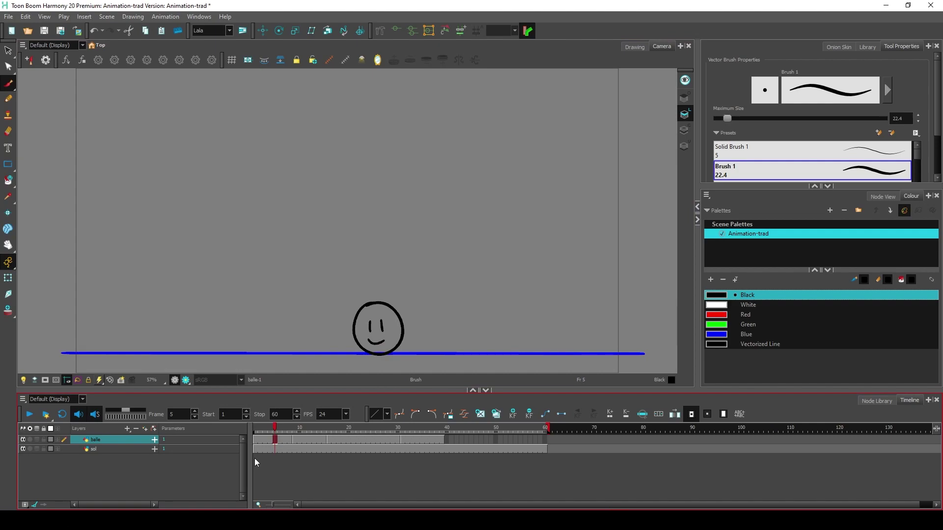
{"action": "mouse_move", "coordinate": [347, 326]}
{"action": "left_mouse_down"}
{"action": "mouse_move", "coordinate": [380, 296]}
{"action": "mouse_move", "coordinate": [405, 317]}
{"action": "left_mouse_up"}
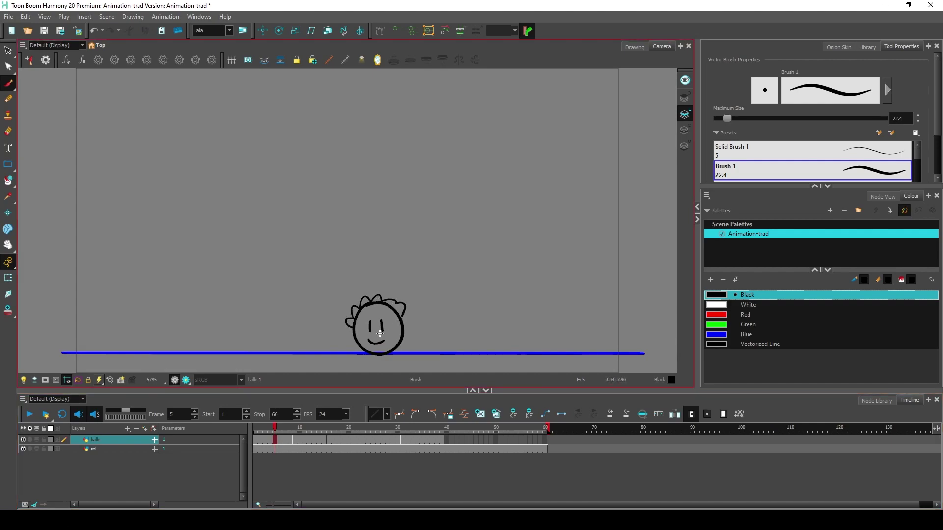
{"action": "left_click", "coordinate": [411, 430]}
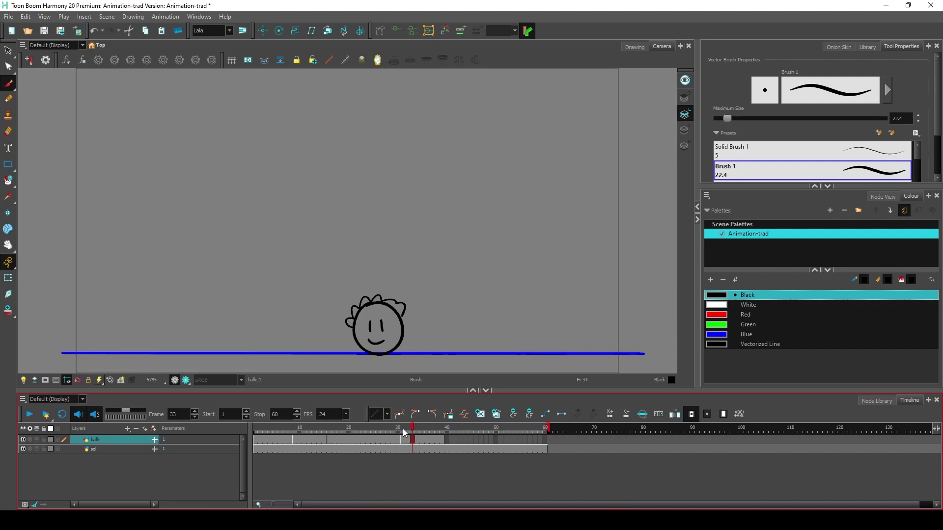
Reuse the ball drawing between frames 16 and 31 of the balle layer, try extra strokes on it and return to frame 1
{"action": "left_click_drag", "start_coordinate": [404, 432], "coordinate": [356, 446]}
{"action": "mouse_move", "coordinate": [393, 332]}
{"action": "left_mouse_down"}
{"action": "mouse_move", "coordinate": [397, 339]}
{"action": "mouse_move", "coordinate": [359, 339]}
{"action": "left_mouse_up"}
{"action": "left_click_drag", "start_coordinate": [364, 333], "coordinate": [363, 339]}
{"action": "left_click", "coordinate": [280, 438]}
{"action": "left_click", "coordinate": [419, 425]}
{"action": "left_click", "coordinate": [378, 483]}
{"action": "key", "text": "shift+comma"}
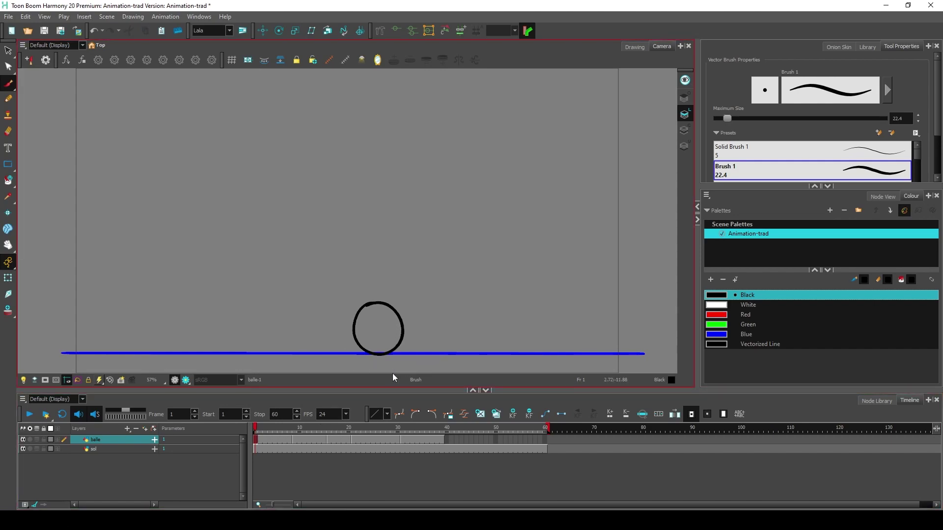
Replace the squashed ball at frame 13 of the balle layer with drawing 1
{"action": "left_click", "coordinate": [265, 440]}
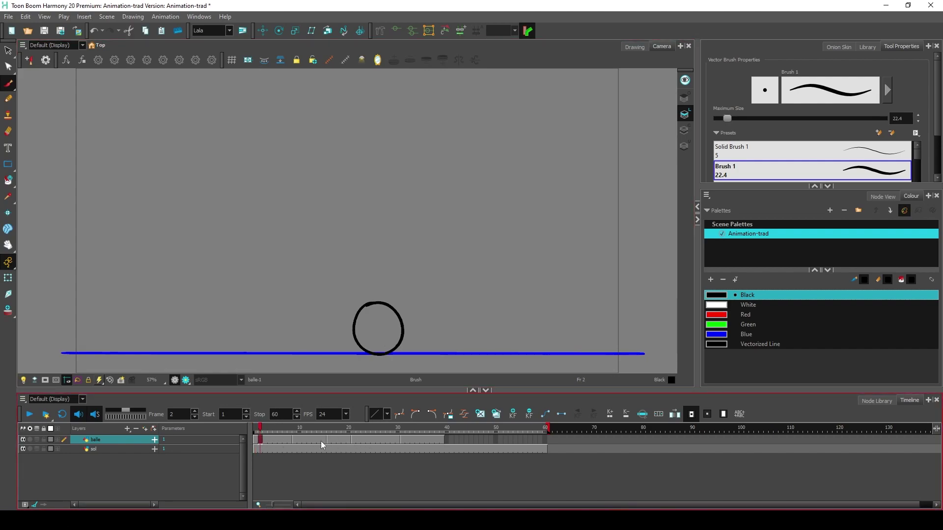
{"action": "left_click_drag", "start_coordinate": [300, 438], "coordinate": [315, 444]}
{"action": "type", "text": "1"}
{"action": "key", "text": "Return"}
Try stretching the reused ball vertically, compare it with frame 6 and undo the changes
{"action": "key", "text": "alt+s"}
{"action": "key", "text": "ctrl+a"}
{"action": "left_click_drag", "start_coordinate": [409, 329], "coordinate": [377, 286]}
{"action": "key", "text": "alt+b"}
{"action": "left_click", "coordinate": [279, 432]}
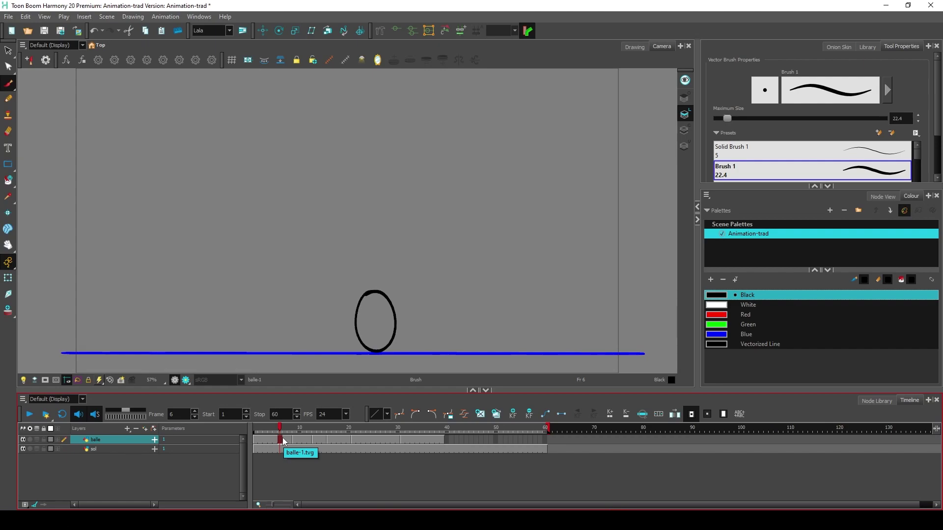
{"action": "left_click", "coordinate": [314, 440]}
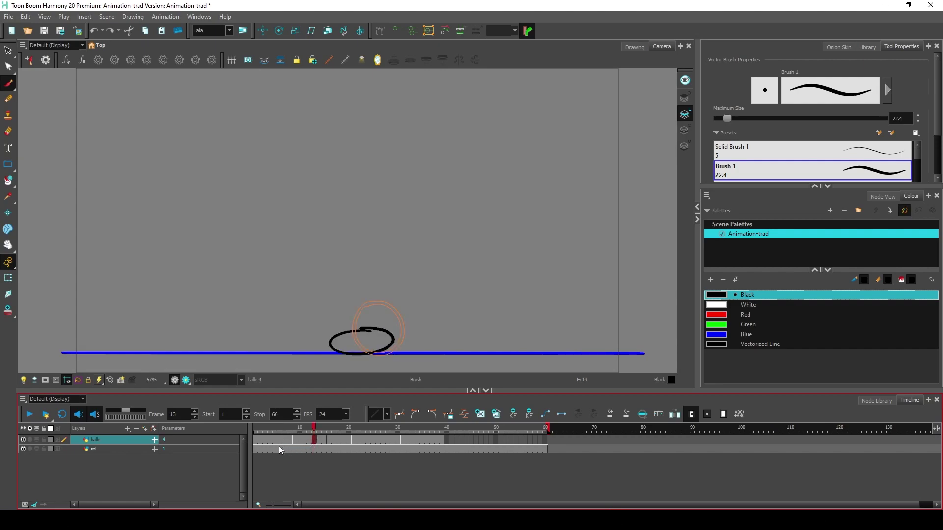
{"action": "left_click", "coordinate": [260, 438]}
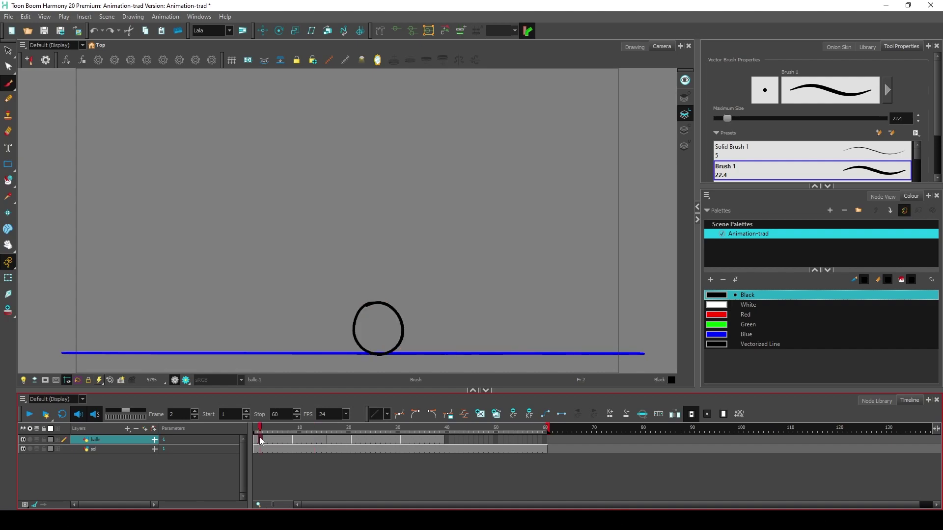
Bring back the first ball drawing at frame 13 of the balle layer and compare it with the earlier frames
{"action": "left_click", "coordinate": [257, 442]}
{"action": "left_click", "coordinate": [316, 439]}
{"action": "key", "text": "ctrl+shift+z"}
{"action": "left_click", "coordinate": [286, 438]}
{"action": "left_click", "coordinate": [315, 440]}
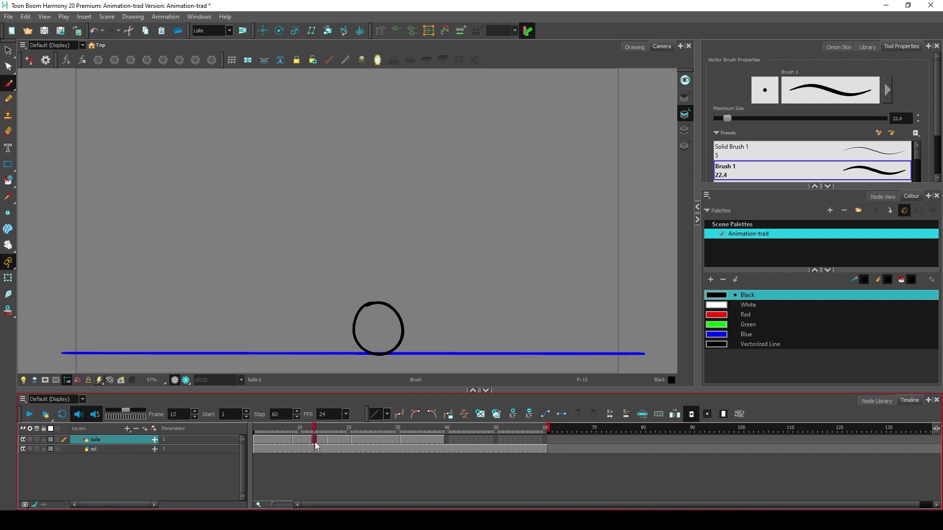
Duplicate the reused ball drawing at frame 13, draw a smiley face on the copy, and undo it after comparing with frame 6
{"action": "left_click", "coordinate": [496, 417]}
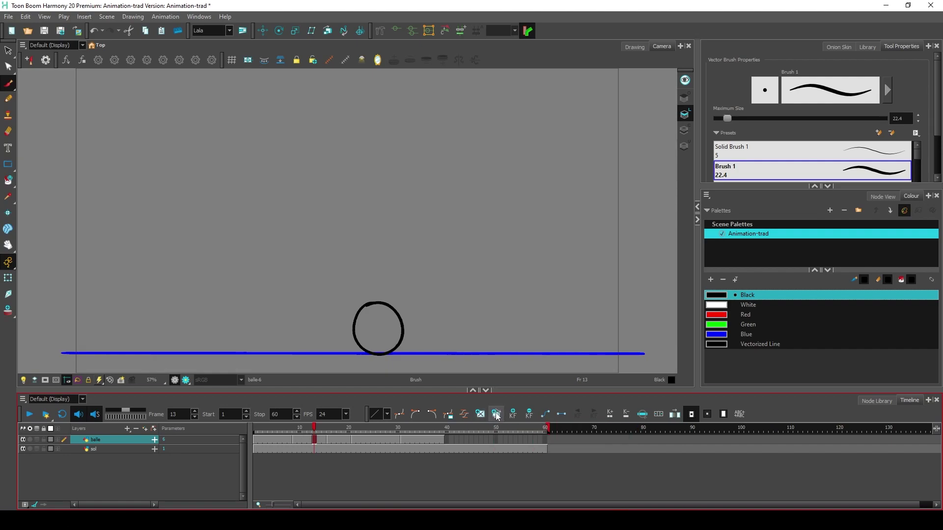
{"action": "left_click_drag", "start_coordinate": [368, 318], "coordinate": [368, 329]}
{"action": "left_click_drag", "start_coordinate": [381, 319], "coordinate": [388, 337]}
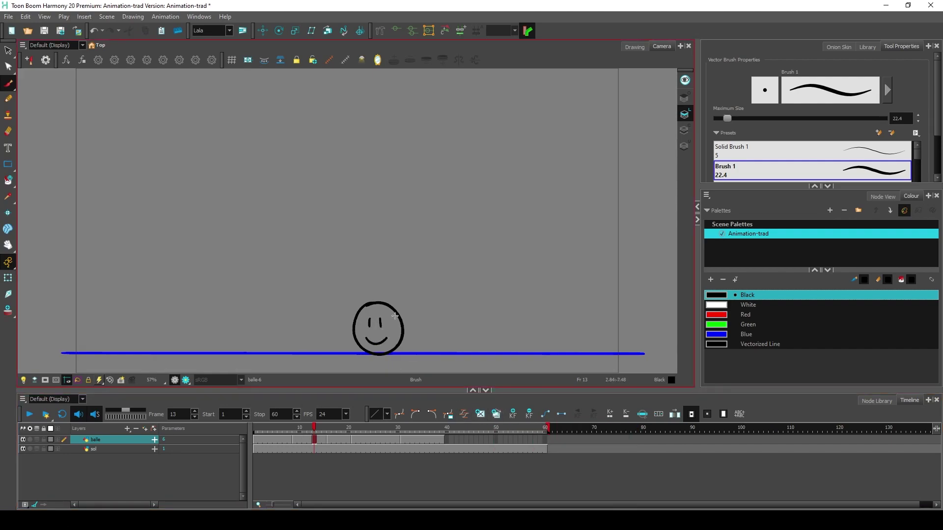
{"action": "left_click", "coordinate": [279, 428]}
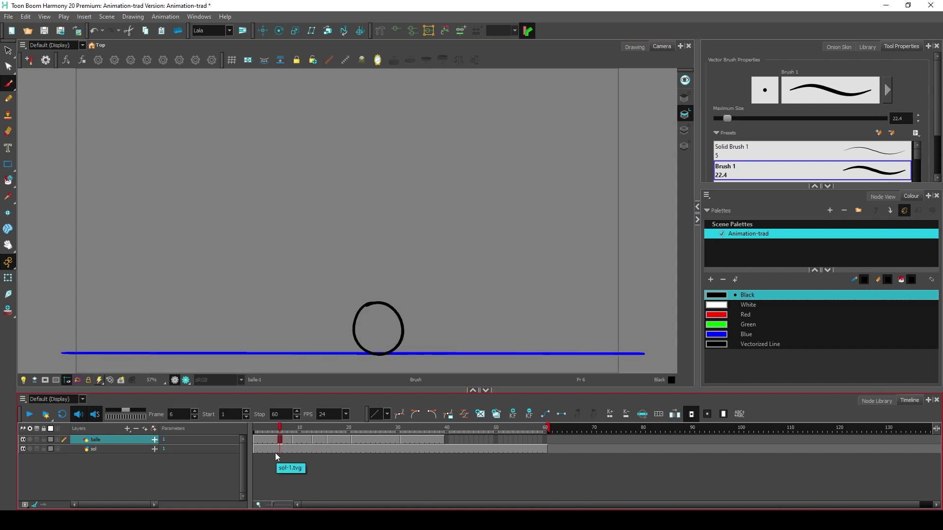
{"action": "left_click", "coordinate": [312, 426]}
{"action": "key", "text": "minus"}
{"action": "key", "text": "minus"}
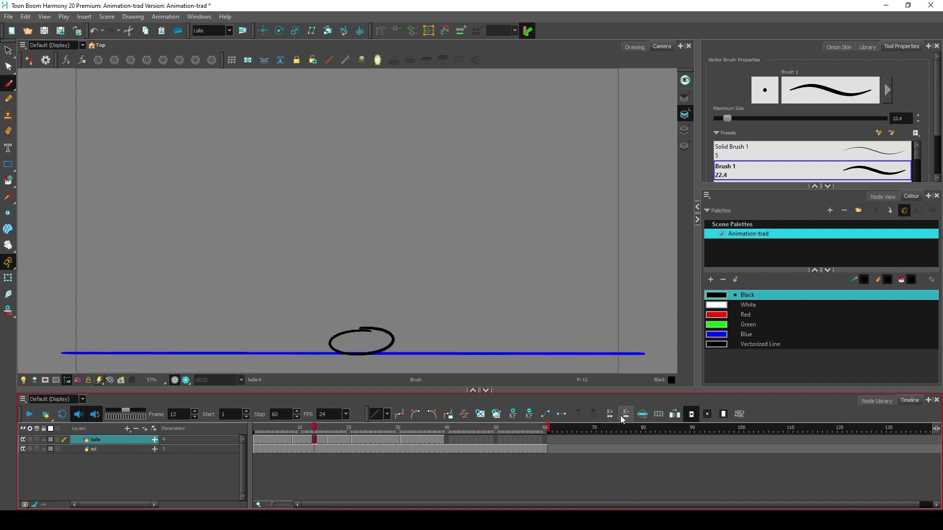
{"action": "left_click", "coordinate": [264, 439]}
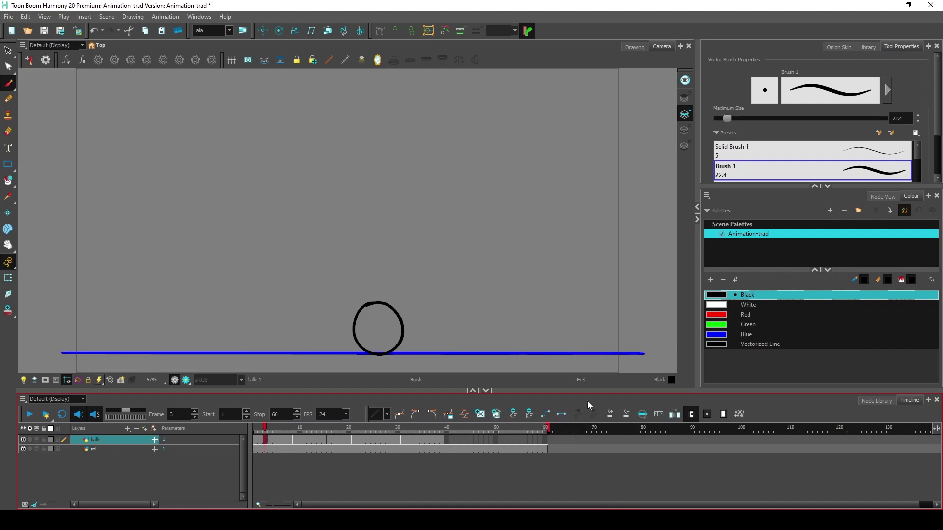
{"action": "left_click", "coordinate": [251, 436]}
{"action": "left_click", "coordinate": [451, 438]}
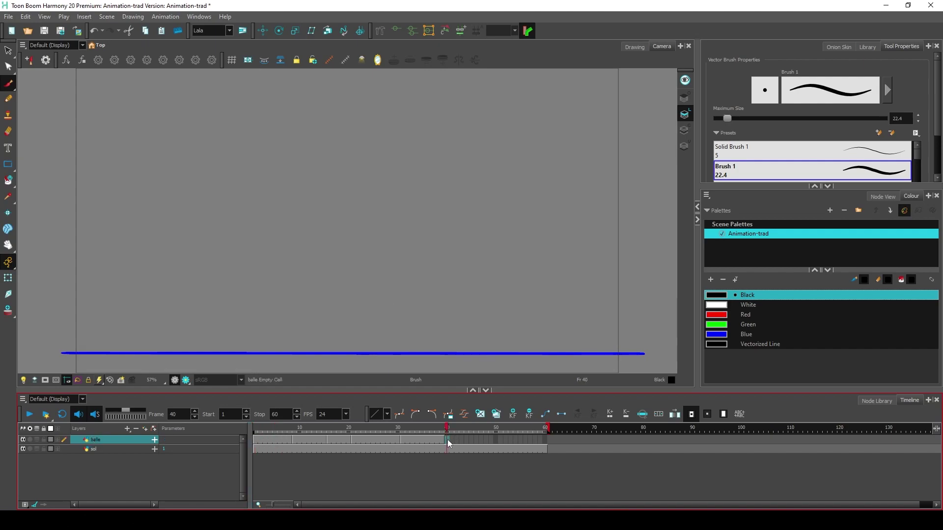
{"action": "key", "text": "Delete"}
Copy the ball artwork from frame 1 into a new balle drawing at frame 40, exposed through frame 49
{"action": "left_click", "coordinate": [255, 440]}
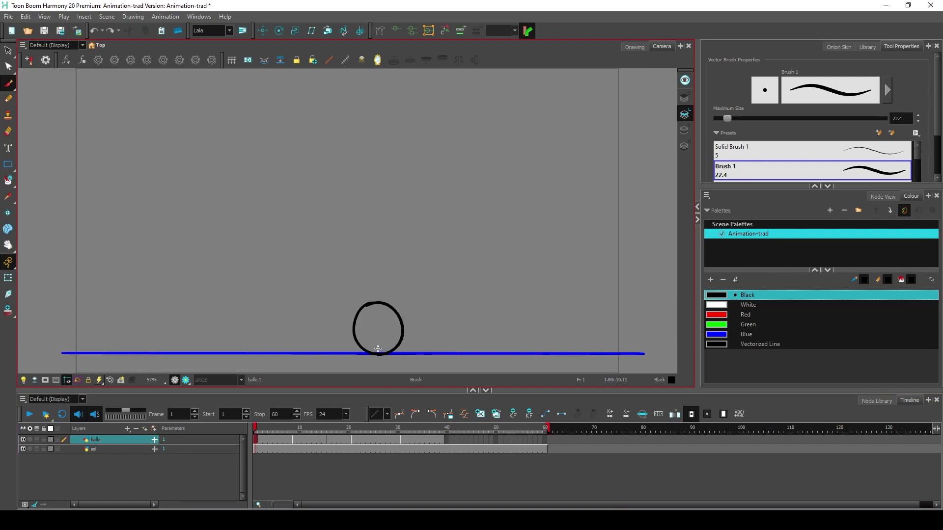
{"action": "left_click", "coordinate": [10, 51]}
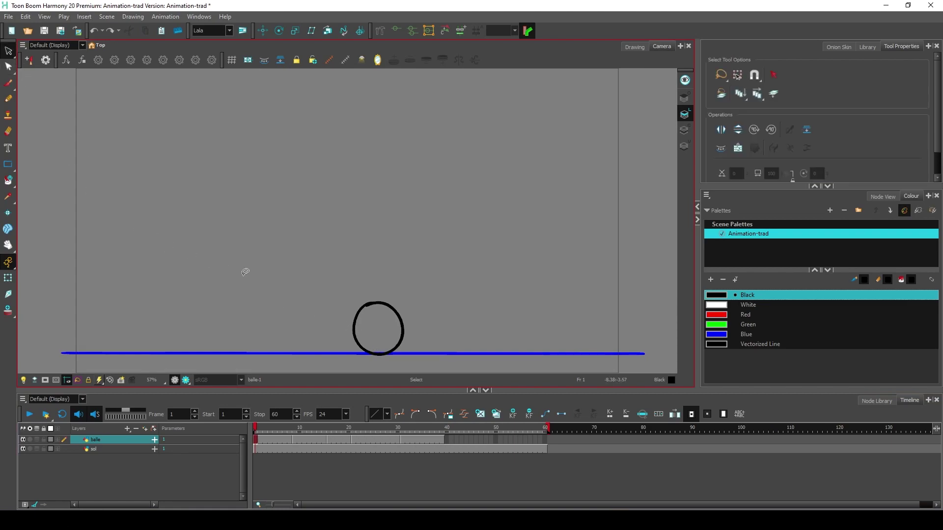
{"action": "left_click", "coordinate": [393, 352]}
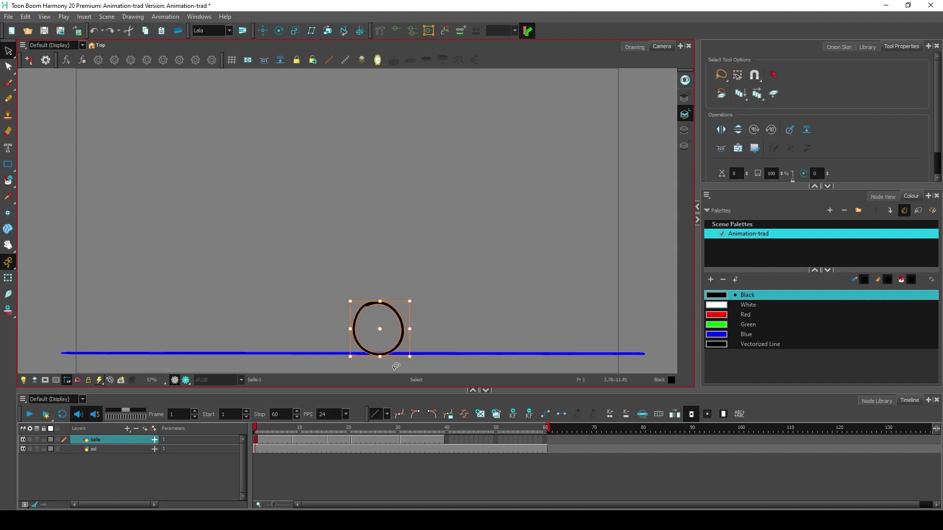
{"action": "left_click", "coordinate": [447, 439]}
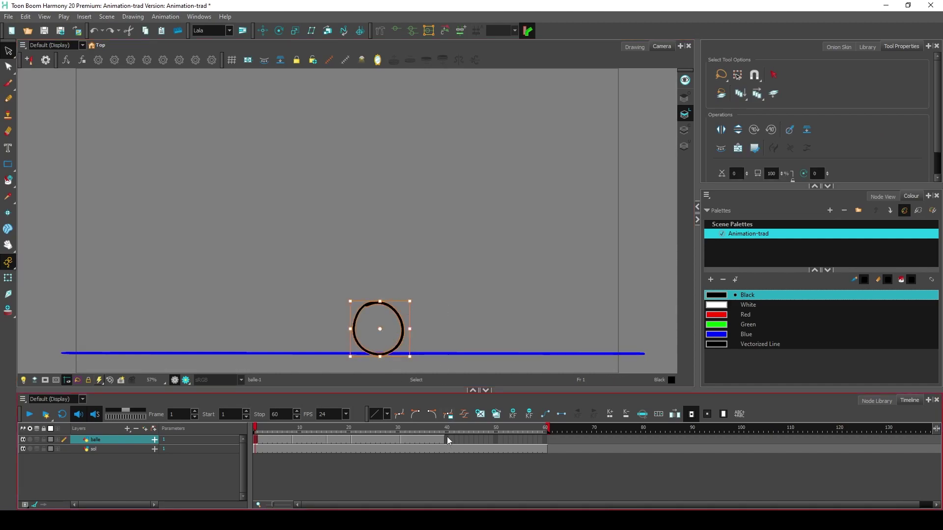
{"action": "left_click", "coordinate": [491, 439]}
{"action": "key", "text": "F5"}
{"action": "left_click", "coordinate": [448, 440]}
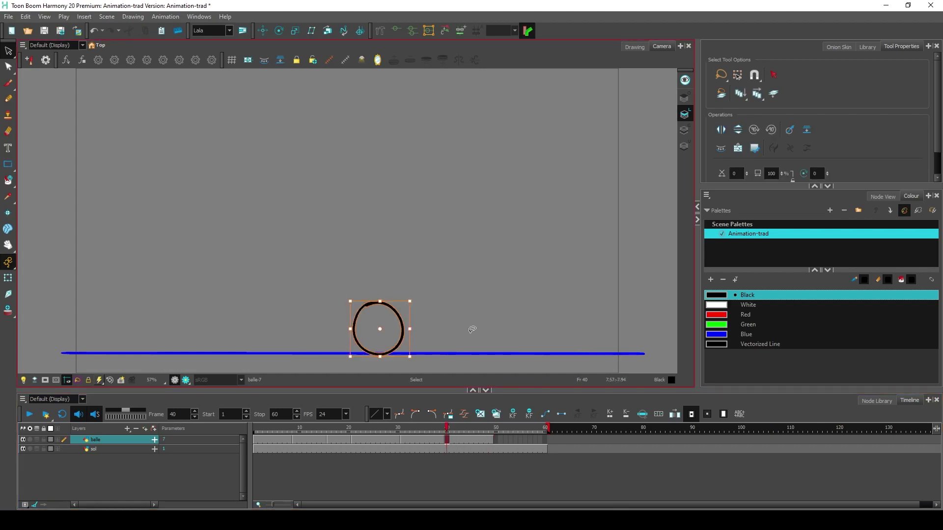
Stretch the ball at frame 40 vertically into a tall oval and compare it with the ball at frame 6
{"action": "left_click", "coordinate": [392, 328]}
{"action": "left_click_drag", "start_coordinate": [379, 301], "coordinate": [379, 262]}
{"action": "left_click", "coordinate": [278, 428]}
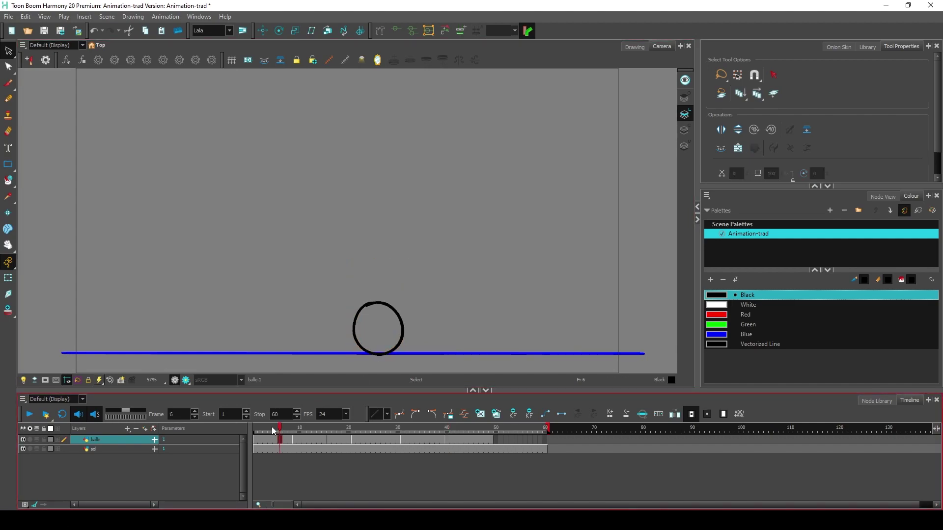
{"action": "left_click", "coordinate": [427, 310]}
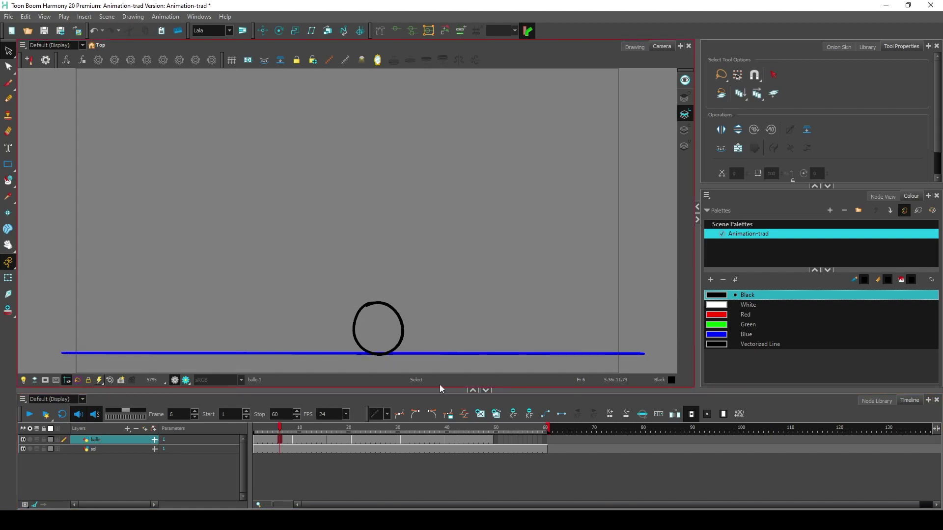
{"action": "left_click", "coordinate": [447, 432]}
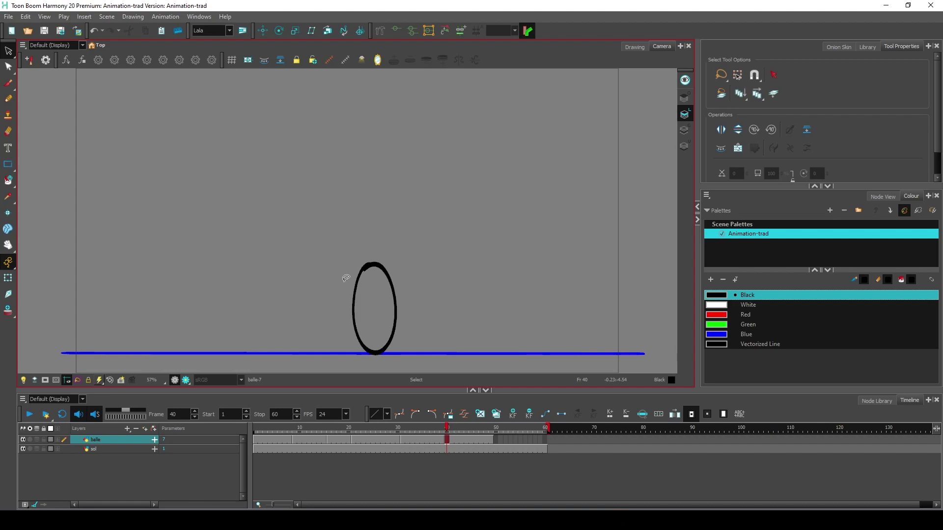
Delete the balle exposures from frame 9 through frame 49 and undo the deletion
{"action": "left_click_drag", "start_coordinate": [290, 430], "coordinate": [464, 439]}
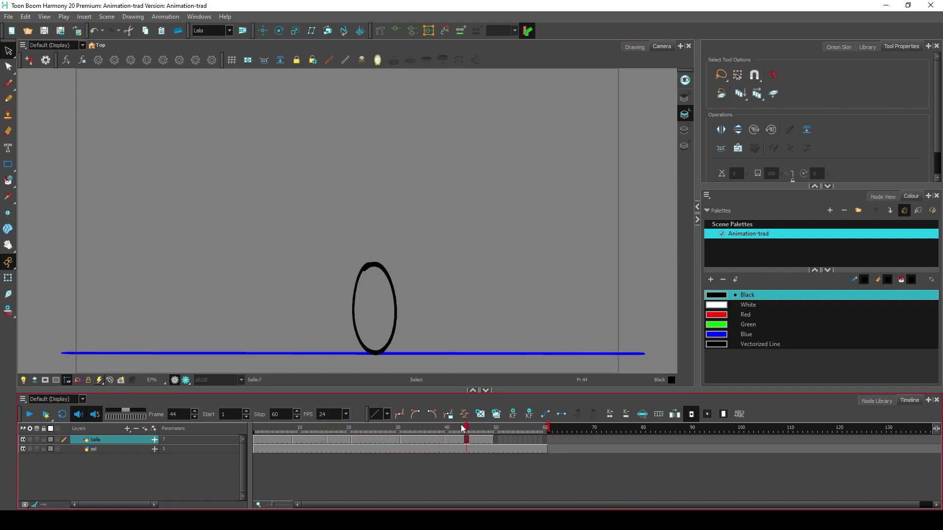
{"action": "left_click", "coordinate": [293, 441]}
{"action": "left_click", "coordinate": [491, 440], "text": "shift"}
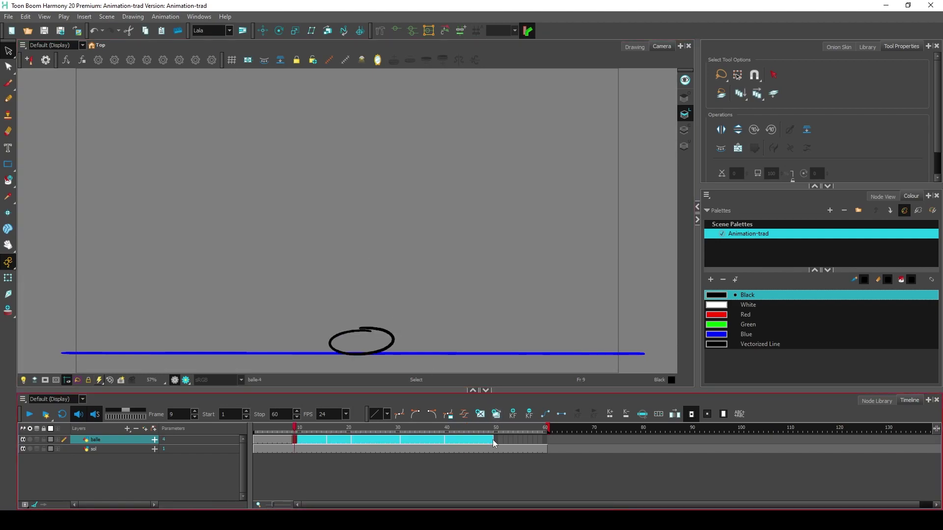
{"action": "key", "text": "Delete"}
{"action": "key", "text": "ctrl+z"}
{"action": "left_click", "coordinate": [305, 458]}
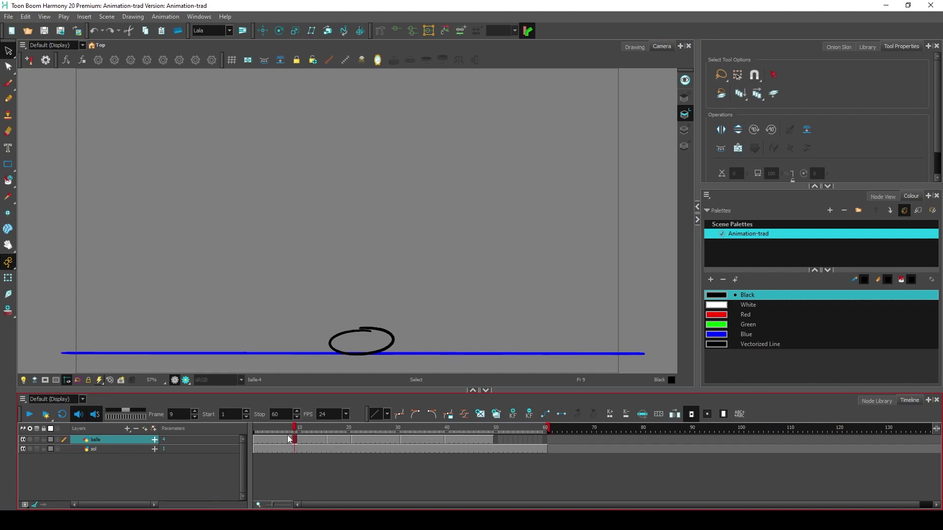
Delete the balle exposures at frames 21–30 and 9–15, and scrub across the empty gaps
{"action": "left_click_drag", "start_coordinate": [293, 429], "coordinate": [359, 447]}
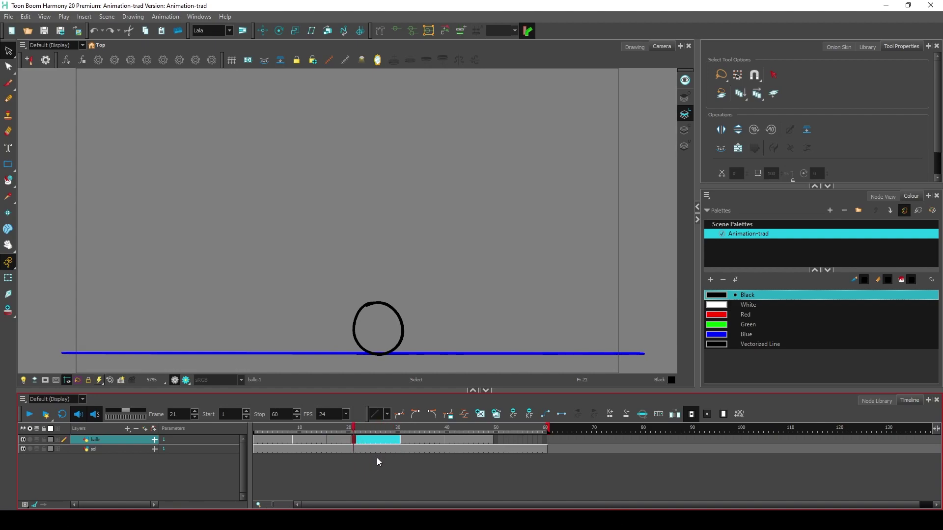
{"action": "key", "text": "Delete"}
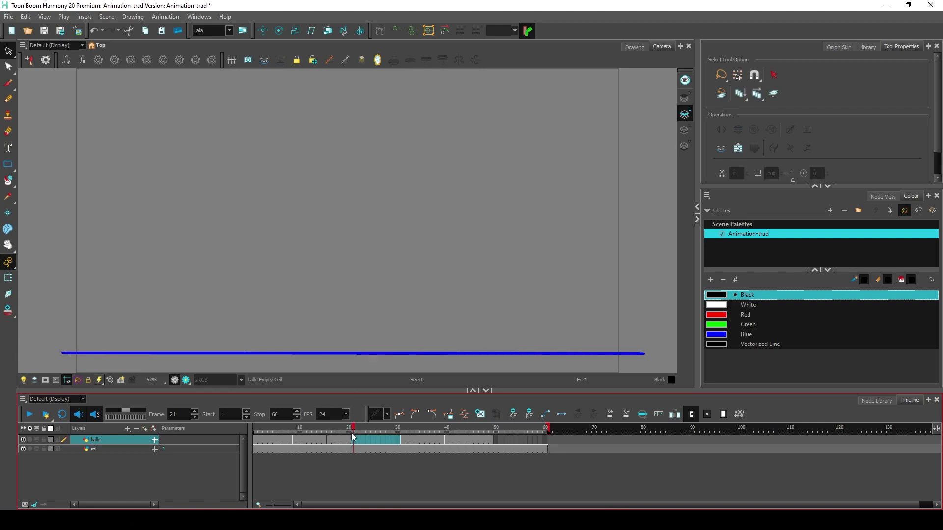
{"action": "left_click_drag", "start_coordinate": [278, 425], "coordinate": [423, 443]}
{"action": "left_click_drag", "start_coordinate": [294, 440], "coordinate": [324, 440]}
{"action": "key", "text": "Delete"}
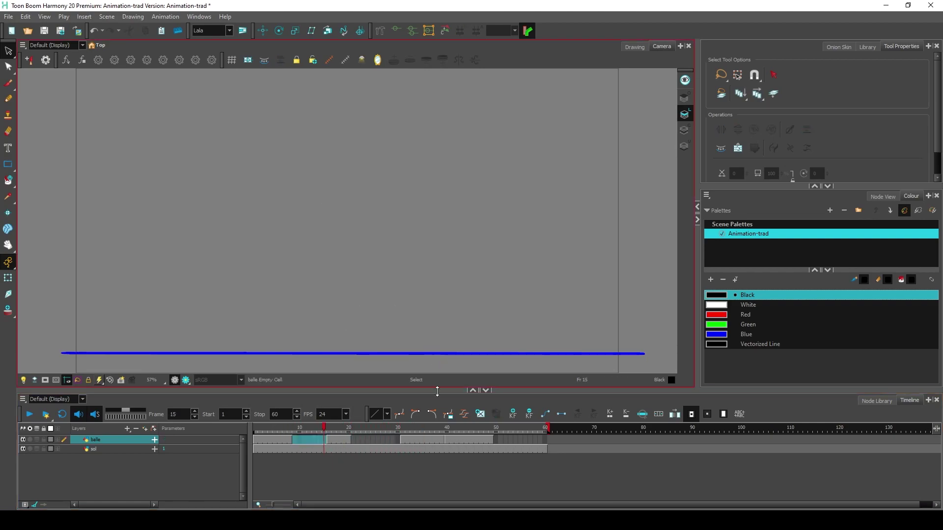
{"action": "mouse_move", "coordinate": [288, 429]}
{"action": "left_mouse_down"}
{"action": "mouse_move", "coordinate": [271, 447]}
{"action": "mouse_move", "coordinate": [328, 461]}
{"action": "mouse_move", "coordinate": [451, 449]}
{"action": "left_mouse_up"}
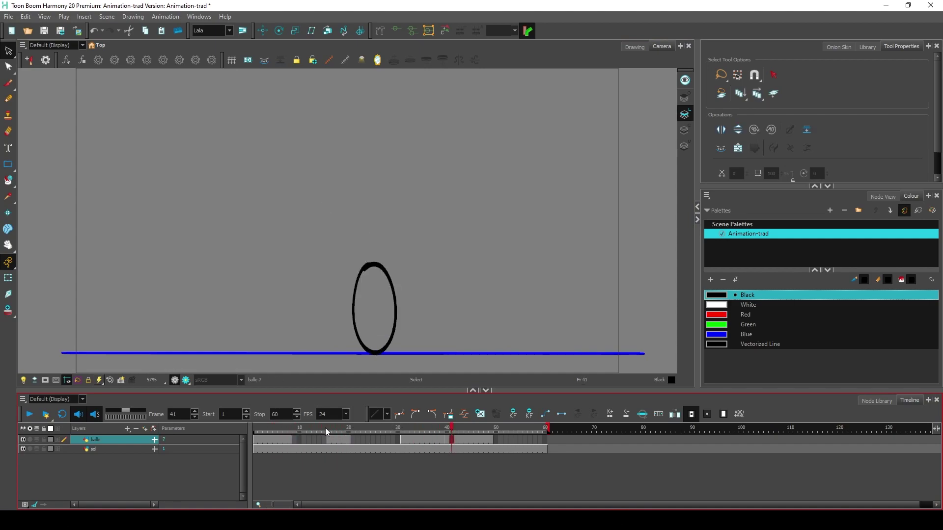
Extend the exposure of the first ball drawing by five frames from frame 3
{"action": "left_click", "coordinate": [274, 443]}
{"action": "left_click", "coordinate": [265, 445]}
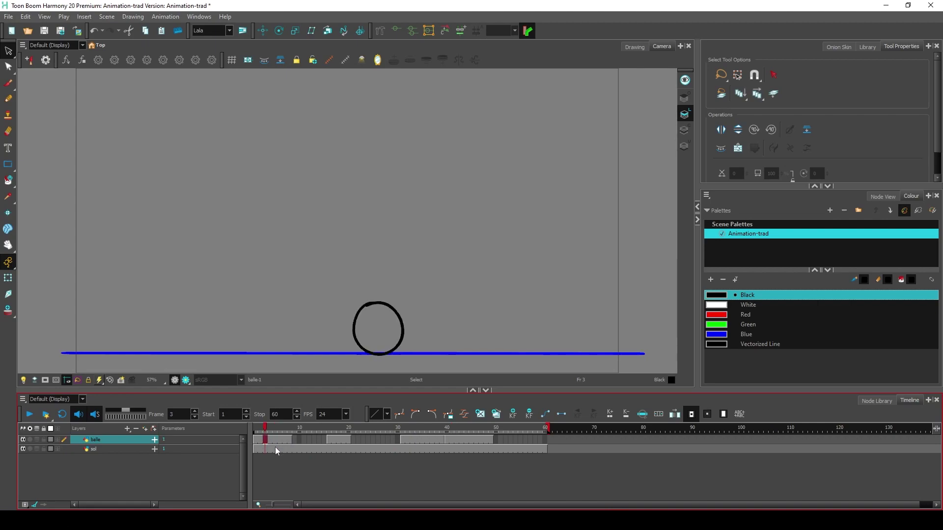
{"action": "key", "text": "plus"}
{"action": "key", "text": "plus"}
{"action": "key", "text": "plus"}
{"action": "key", "text": "plus"}
{"action": "key", "text": "plus"}
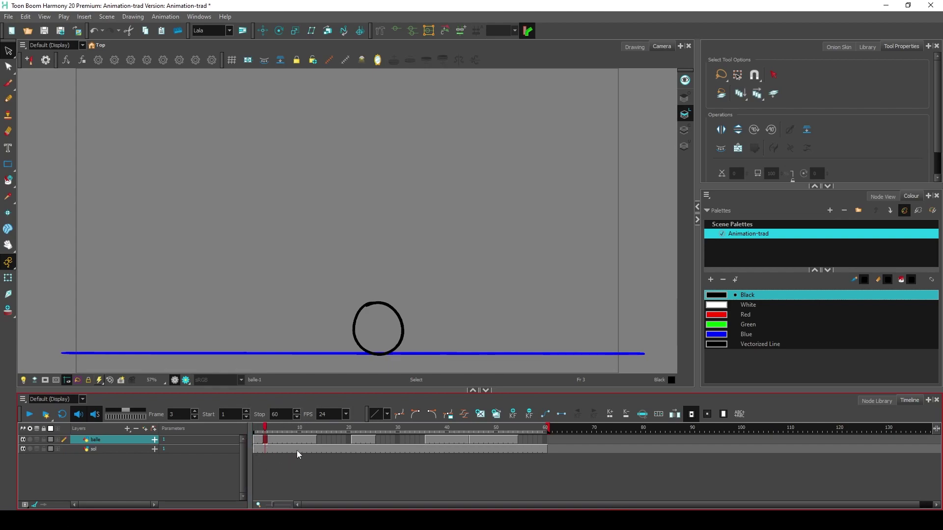
Shorten the exposure of the first ball drawing by six frames
{"action": "key", "text": "minus"}
{"action": "key", "text": "minus"}
{"action": "key", "text": "minus"}
{"action": "key", "text": "minus"}
{"action": "key", "text": "minus"}
{"action": "key", "text": "minus"}
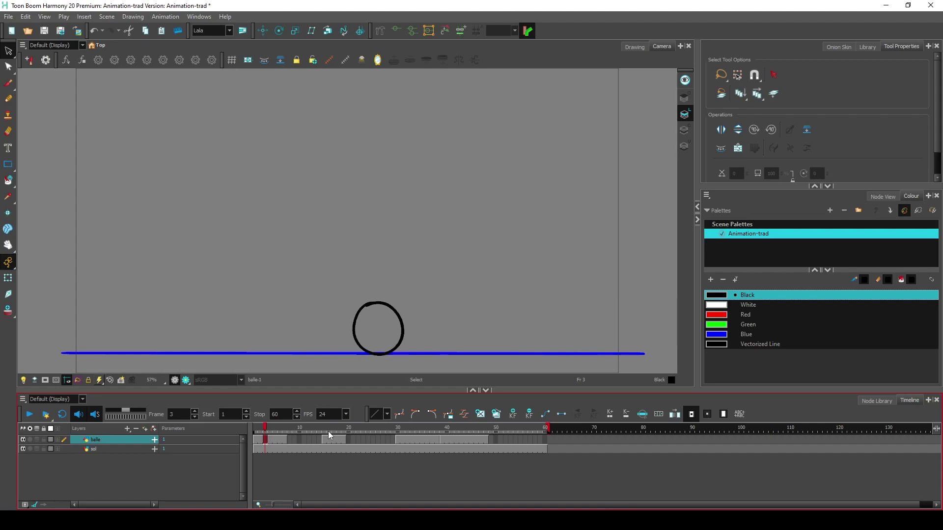
Lengthen the first ball drawing's exposure once more and trim part of it back
{"action": "key", "text": "plus"}
{"action": "key", "text": "plus"}
{"action": "key", "text": "plus"}
{"action": "key", "text": "plus"}
{"action": "key", "text": "plus"}
{"action": "key", "text": "minus"}
{"action": "key", "text": "minus"}
{"action": "key", "text": "minus"}
Shorten the empty gap at frame 10 of the balle layer frame by frame and undo the exposure changes
{"action": "left_click", "coordinate": [299, 440]}
{"action": "key", "text": "minus"}
{"action": "key", "text": "minus"}
{"action": "key", "text": "minus"}
{"action": "key", "text": "minus"}
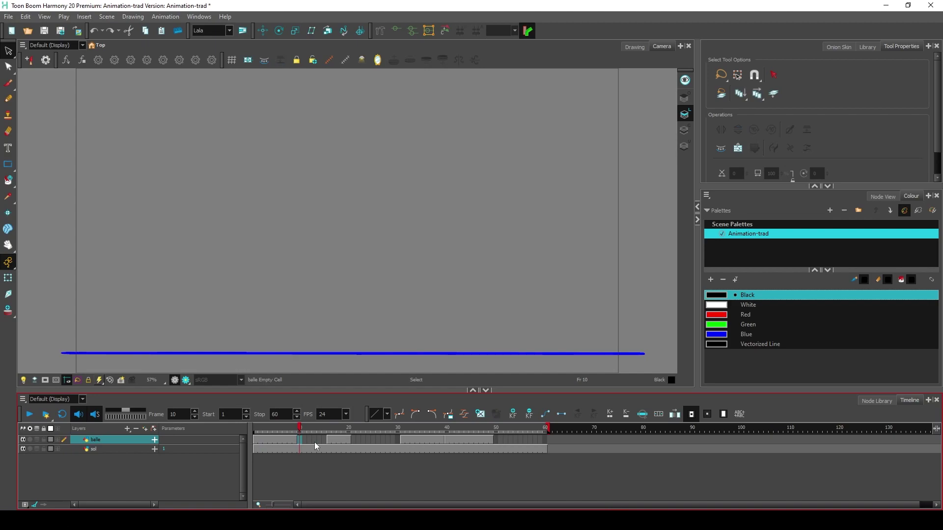
{"action": "key", "text": "minus"}
{"action": "key", "text": "minus"}
{"action": "key", "text": "minus"}
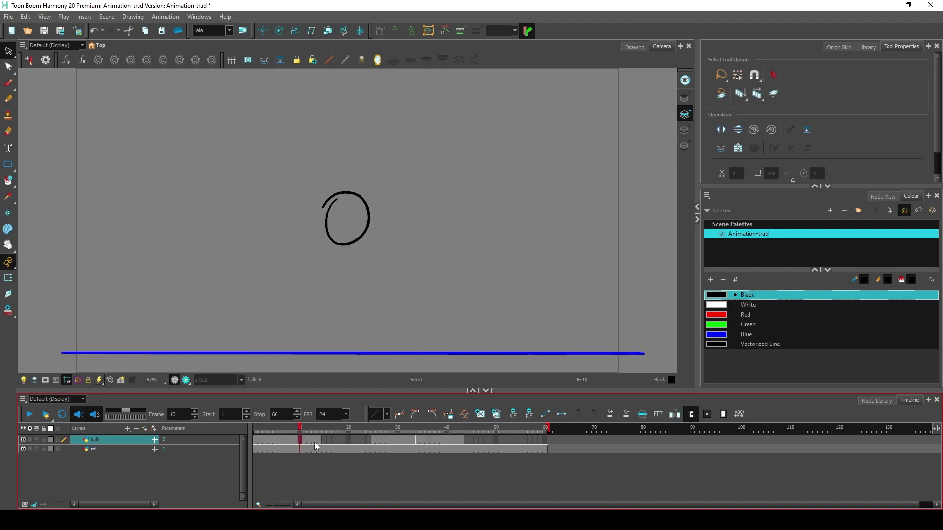
{"action": "key", "text": "ctrl+z"}
{"action": "key", "text": "ctrl+z"}
{"action": "key", "text": "ctrl+z"}
{"action": "key", "text": "ctrl+z"}
{"action": "key", "text": "ctrl+z"}
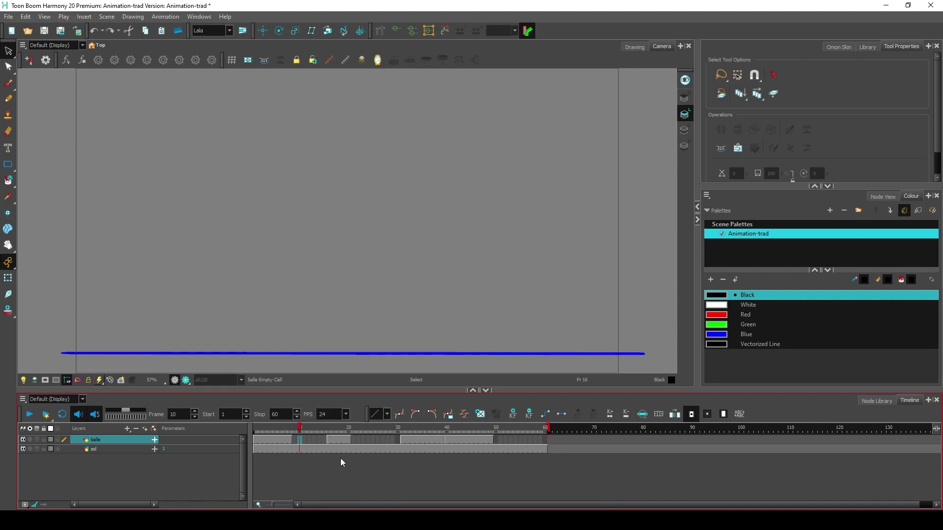
Fill the empty balle cells across frames 1 to 49 with their preceding drawings, and check the drawings around frames 13 and 16
{"action": "left_click", "coordinate": [258, 440]}
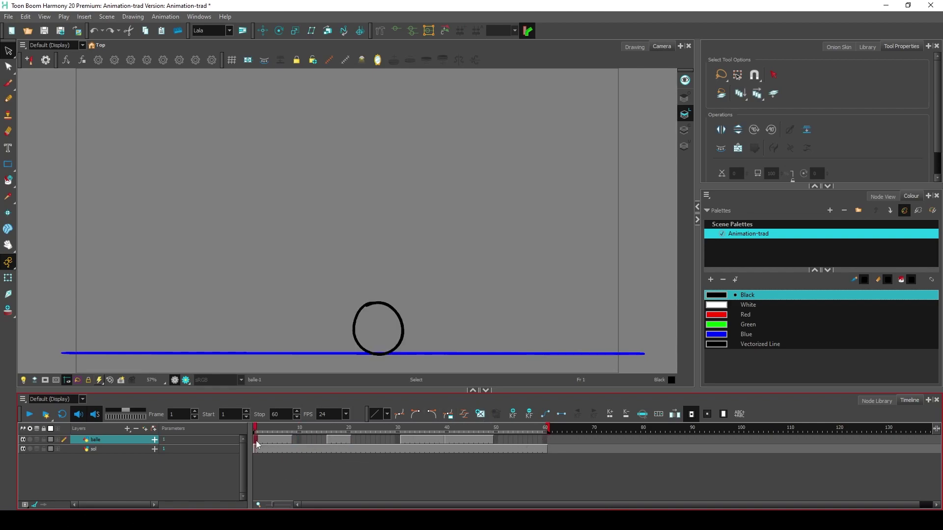
{"action": "left_click", "coordinate": [491, 440], "text": "shift"}
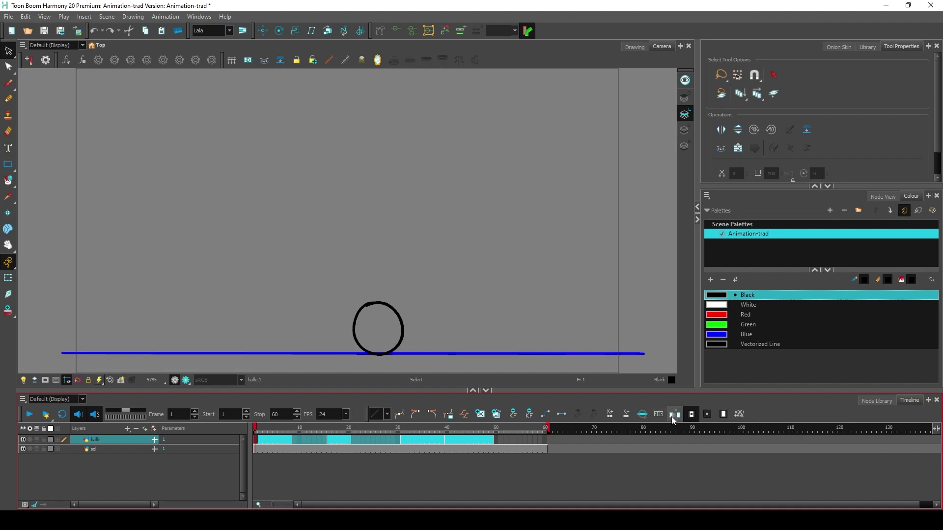
{"action": "left_click_drag", "start_coordinate": [330, 440], "coordinate": [400, 440]}
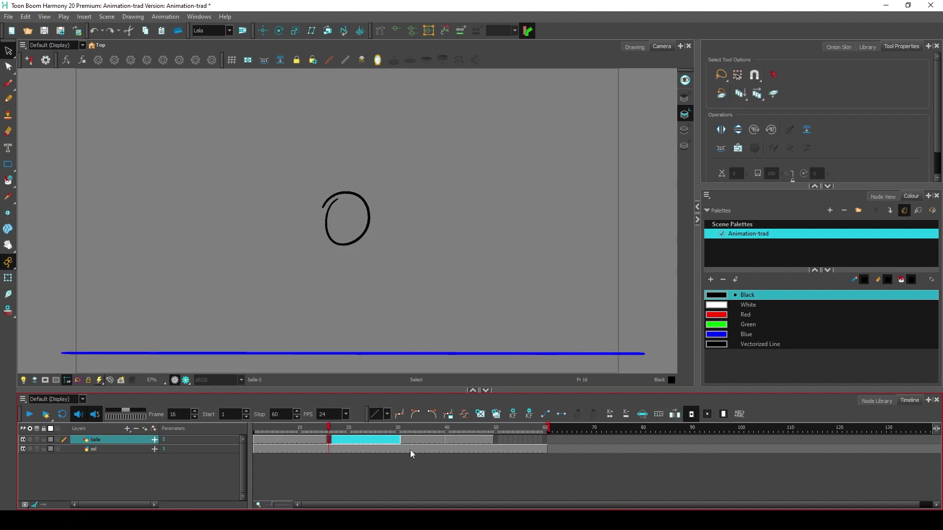
{"action": "left_click", "coordinate": [323, 439]}
{"action": "key", "text": "period"}
{"action": "key", "text": "comma"}
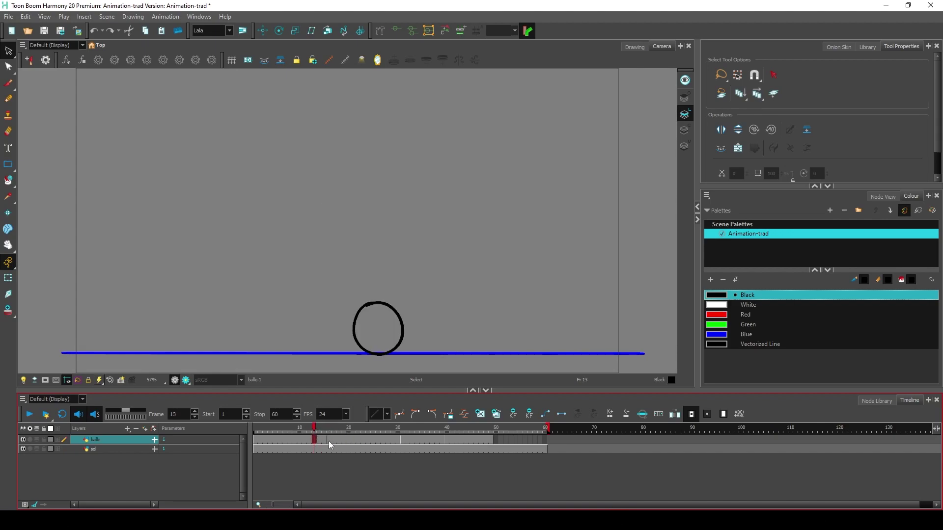
{"action": "left_click", "coordinate": [329, 440]}
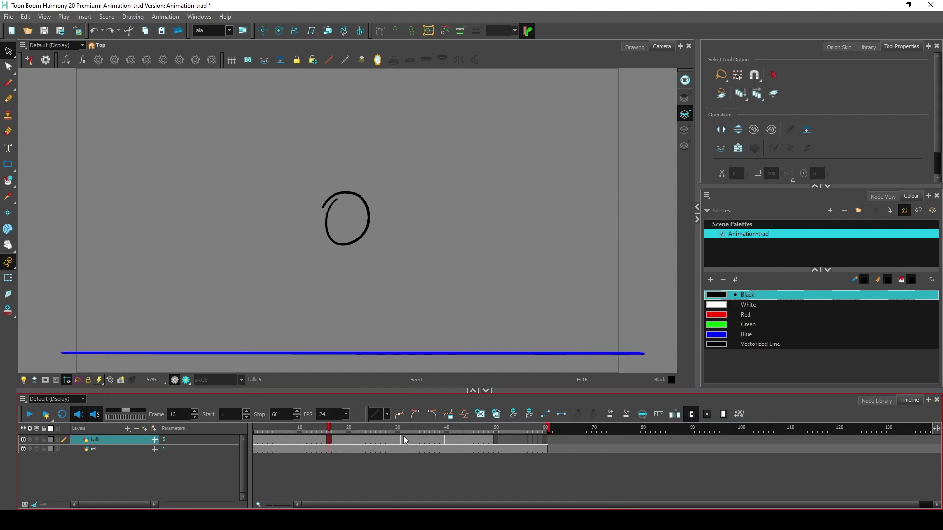
Step through the balle key drawings and remove the key exposure at frame 16 so the first drawing continues
{"action": "key", "text": "g"}
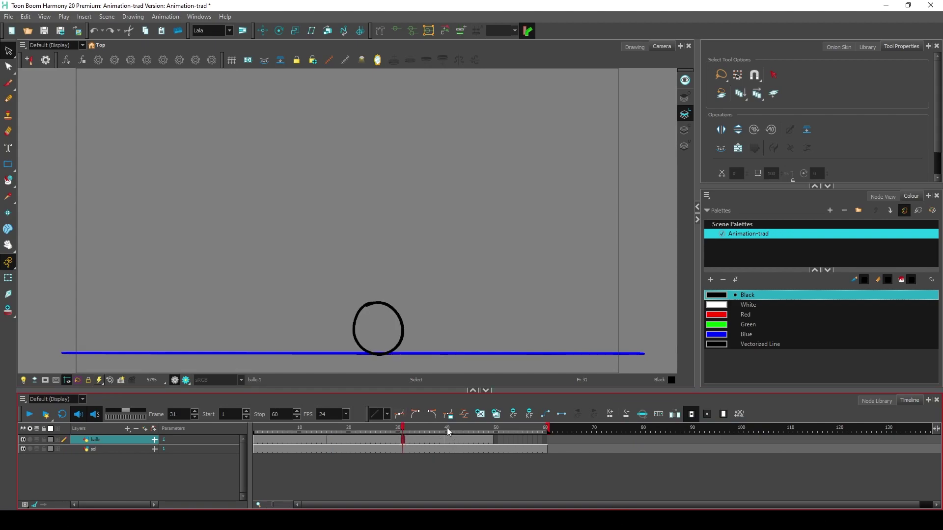
{"action": "key", "text": "g"}
{"action": "left_click", "coordinate": [402, 428]}
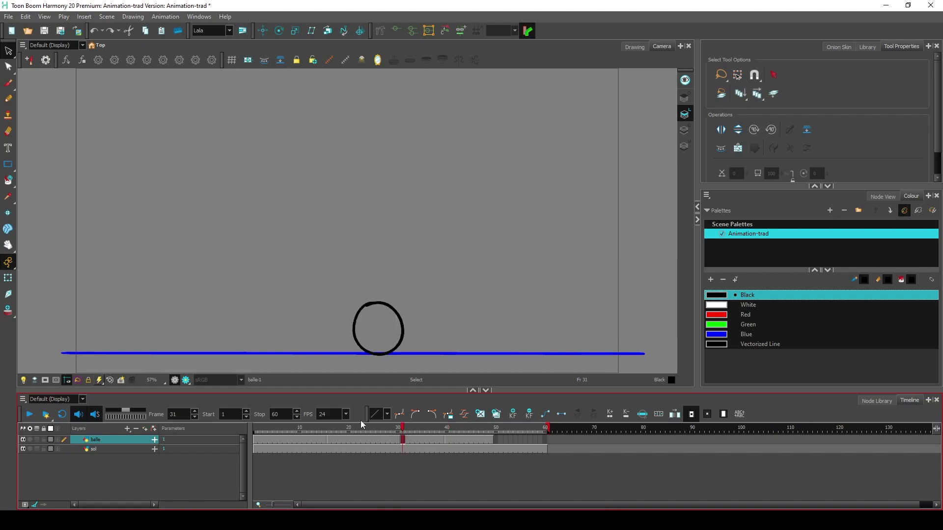
{"action": "left_click", "coordinate": [330, 440]}
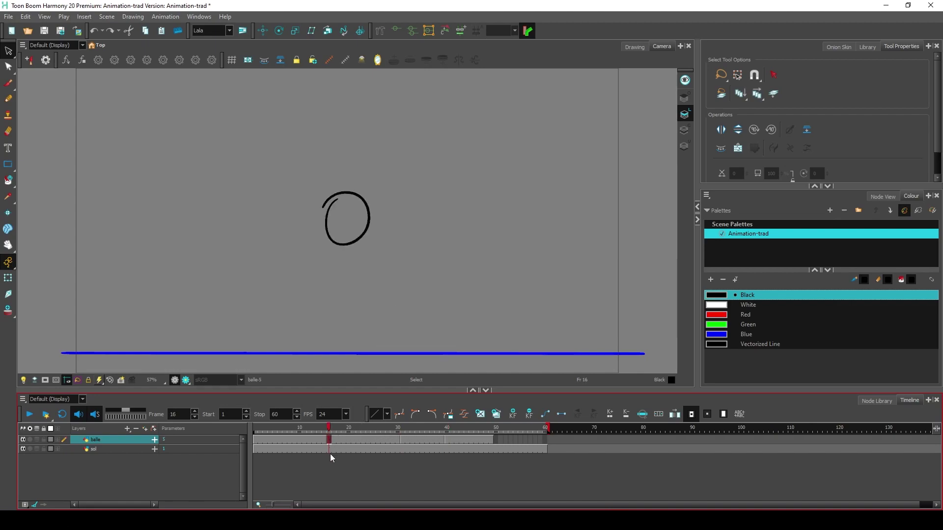
{"action": "left_click", "coordinate": [625, 413]}
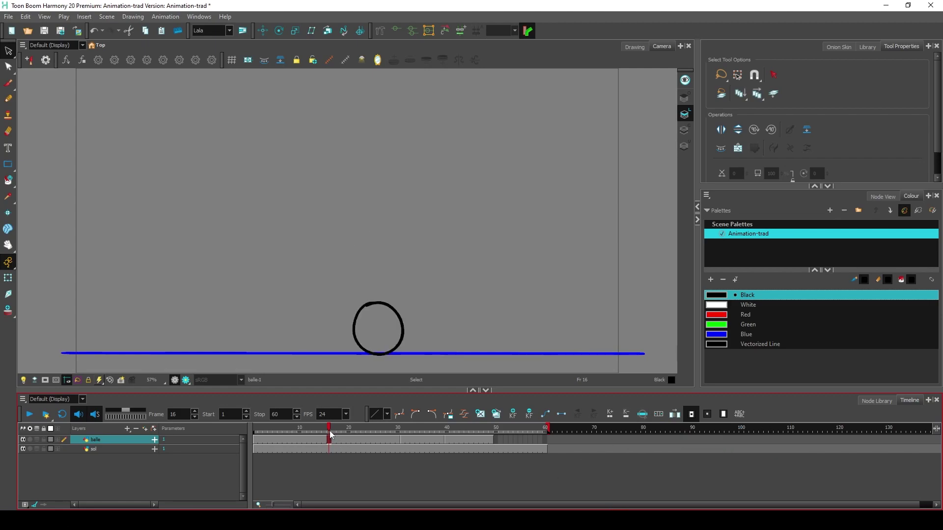
{"action": "left_click", "coordinate": [264, 431]}
{"action": "left_click", "coordinate": [335, 444]}
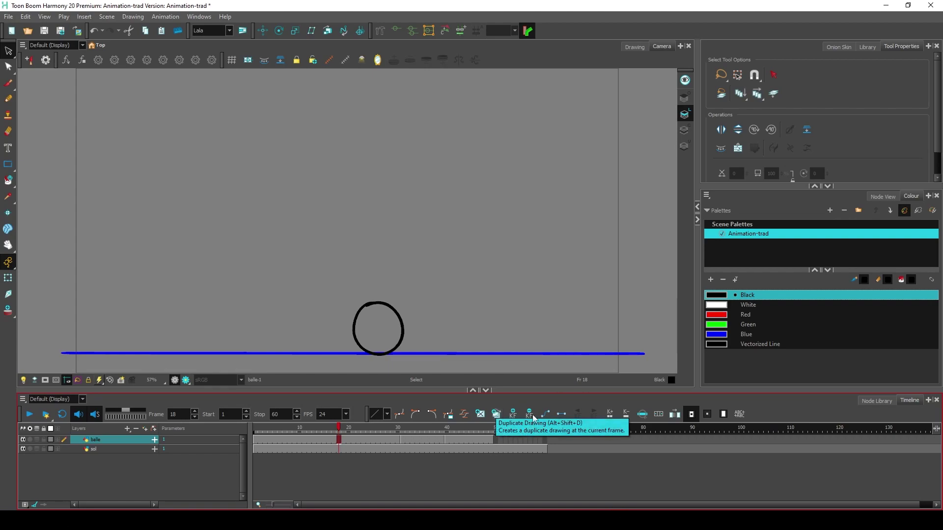
Duplicate the ball drawing at frame 20 of the balle layer and brush a smiley face onto the copy
{"action": "left_click", "coordinate": [496, 414]}
{"action": "left_click", "coordinate": [314, 439]}
{"action": "left_click", "coordinate": [349, 439]}
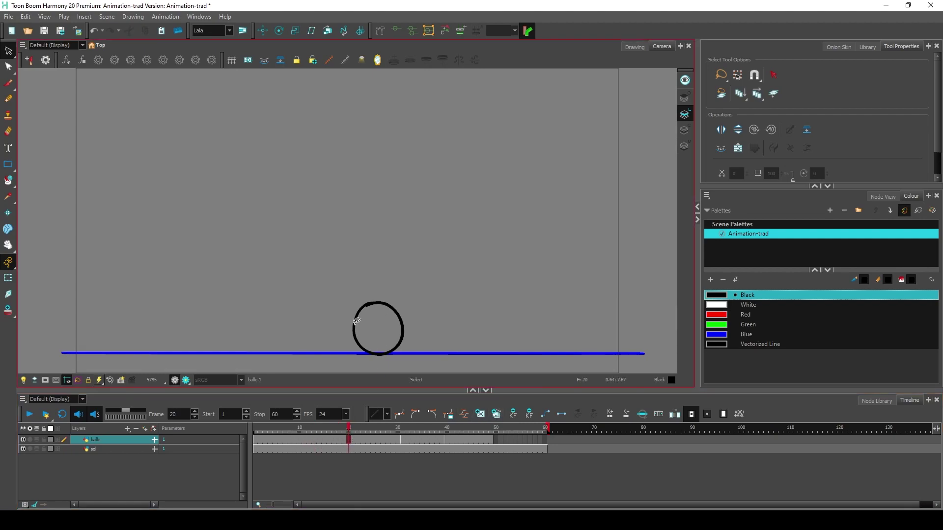
{"action": "left_click", "coordinate": [496, 414]}
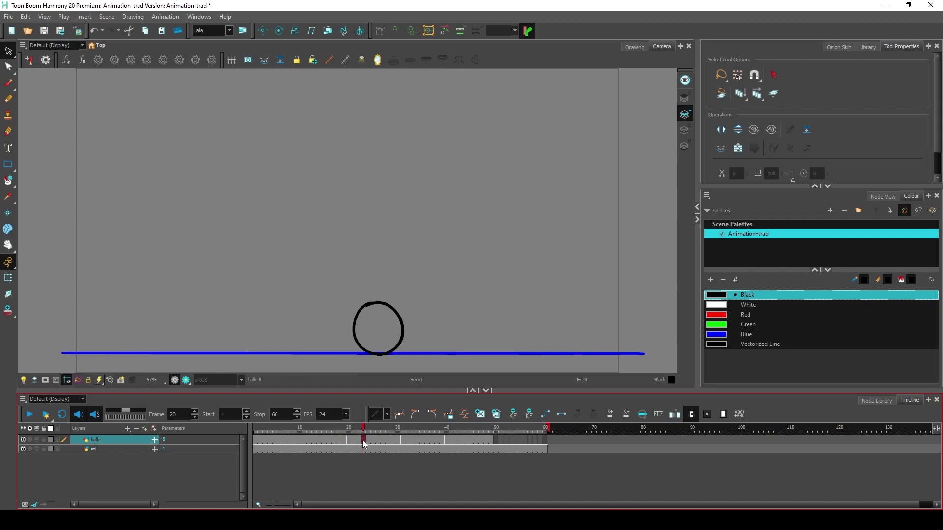
{"action": "left_click", "coordinate": [349, 443]}
{"action": "key", "text": "alt+b"}
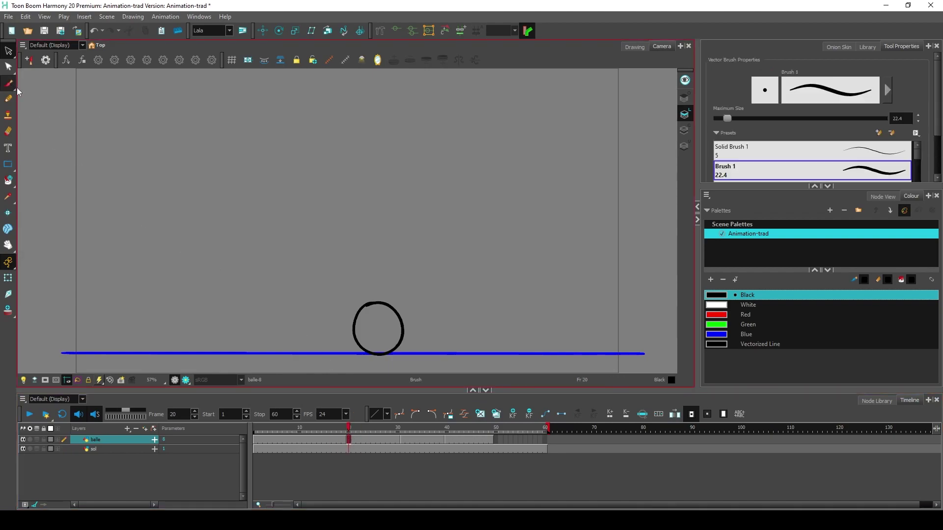
{"action": "left_click_drag", "start_coordinate": [372, 314], "coordinate": [372, 329]}
{"action": "left_click_drag", "start_coordinate": [384, 317], "coordinate": [390, 334]}
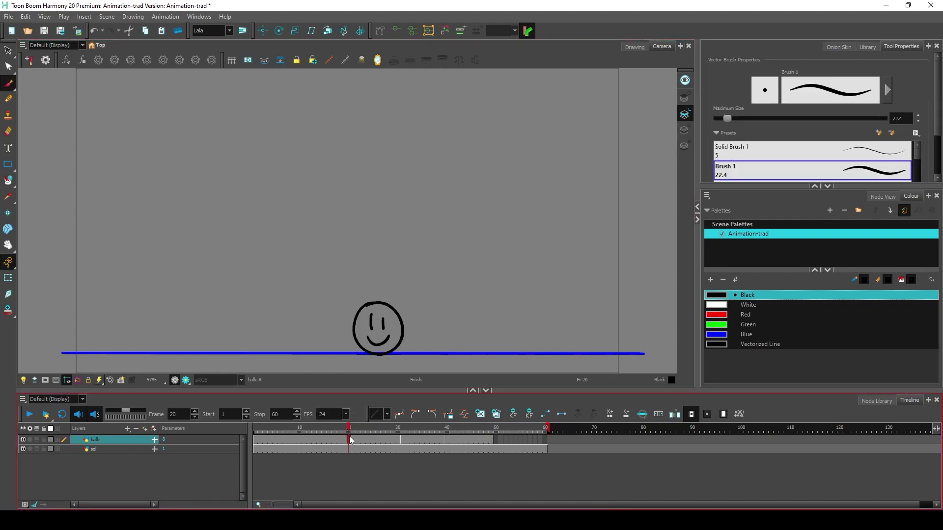
Flip back and forth around frame 20 to compare the smiley copy with the original ball drawing
{"action": "left_click", "coordinate": [339, 426]}
{"action": "left_click", "coordinate": [349, 427]}
{"action": "key", "text": "period"}
{"action": "key", "text": "period"}
{"action": "key", "text": "comma"}
{"action": "key", "text": "comma"}
{"action": "key", "text": "comma"}
{"action": "key", "text": "period"}
{"action": "key", "text": "period"}
{"action": "key", "text": "comma"}
{"action": "key", "text": "comma"}
{"action": "key", "text": "comma"}
{"action": "key", "text": "period"}
{"action": "key", "text": "period"}
Brush a smiley face and hair onto the reused first ball drawing at frame 20, and compare it across the timeline
{"action": "left_click_drag", "start_coordinate": [370, 318], "coordinate": [388, 340]}
{"action": "left_click", "coordinate": [494, 439]}
{"action": "mouse_move", "coordinate": [357, 305]}
{"action": "left_mouse_down"}
{"action": "mouse_move", "coordinate": [364, 294]}
{"action": "mouse_move", "coordinate": [402, 297]}
{"action": "mouse_move", "coordinate": [406, 308]}
{"action": "left_mouse_up"}
{"action": "left_click", "coordinate": [351, 439]}
{"action": "left_click", "coordinate": [324, 439]}
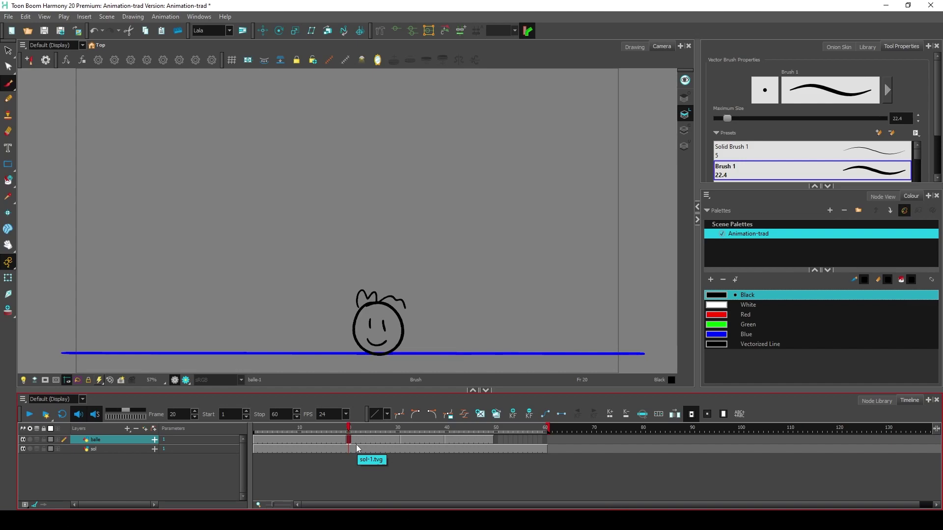
Delete the balle exposures at frames 31–49 and 2–30, keeping only the ball drawing at frame 1
{"action": "left_click", "coordinate": [404, 439]}
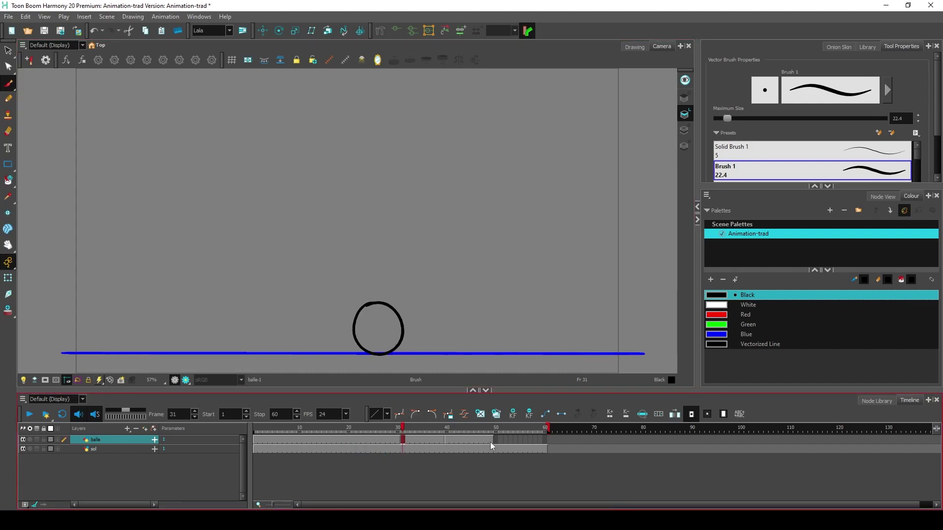
{"action": "left_click", "coordinate": [492, 441], "text": "shift"}
{"action": "key", "text": "Delete"}
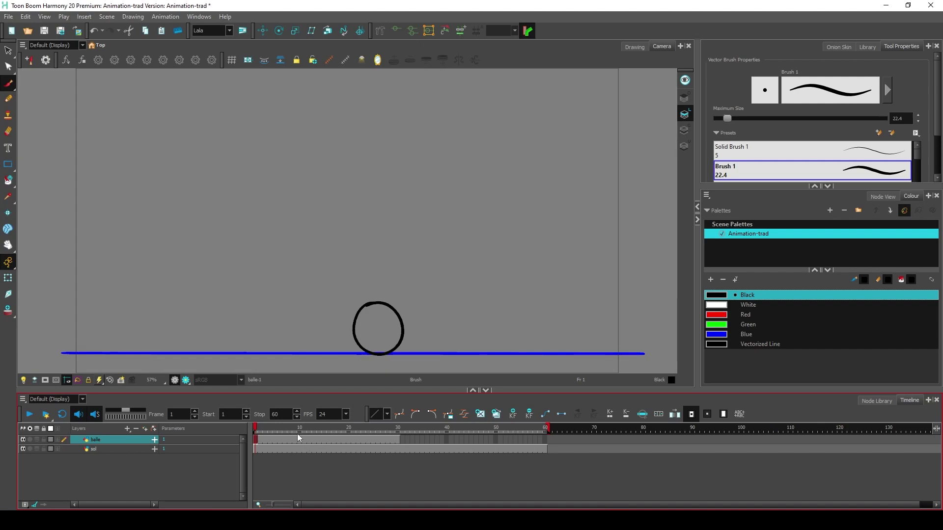
{"action": "left_click_drag", "start_coordinate": [261, 440], "coordinate": [401, 442]}
{"action": "key", "text": "Delete"}
{"action": "left_click", "coordinate": [255, 434]}
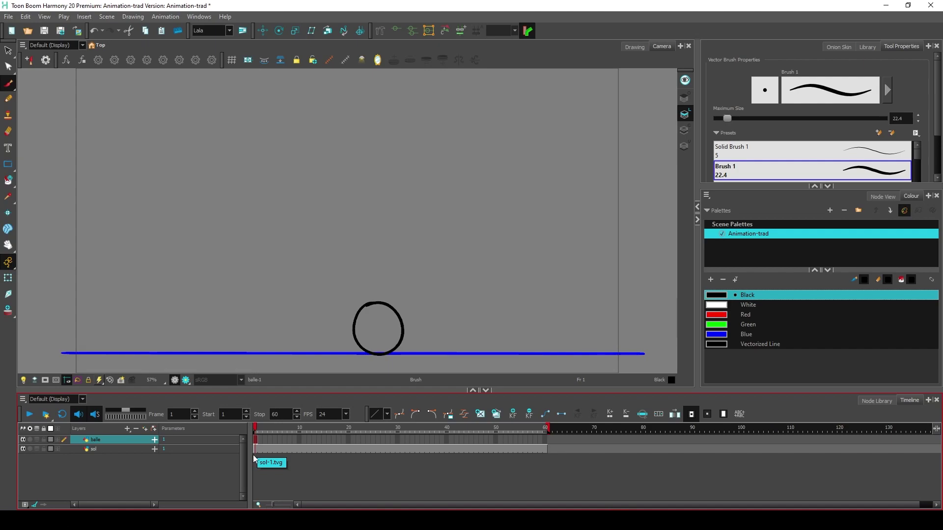
Extend the exposure of the first ball drawing through frame 60 and return to frame 1
{"action": "left_click", "coordinate": [544, 440]}
{"action": "key", "text": "F5"}
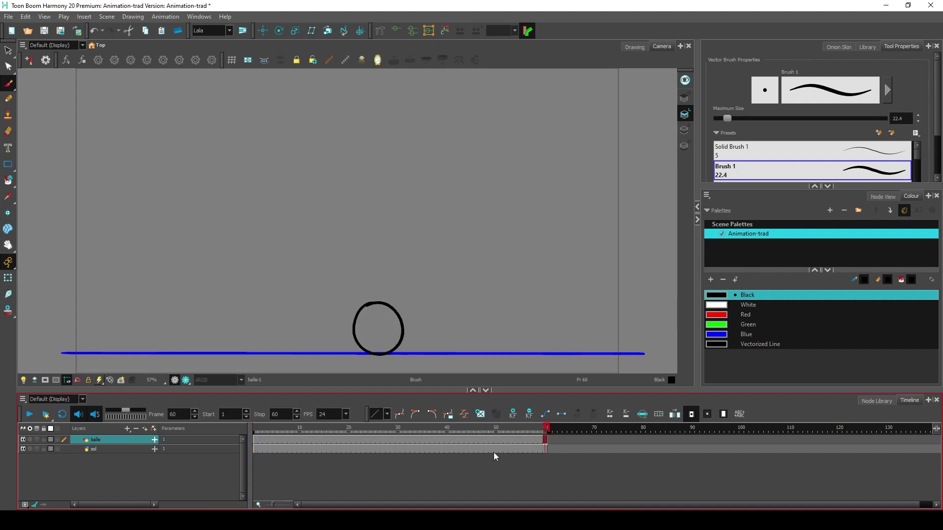
{"action": "left_click", "coordinate": [257, 429]}
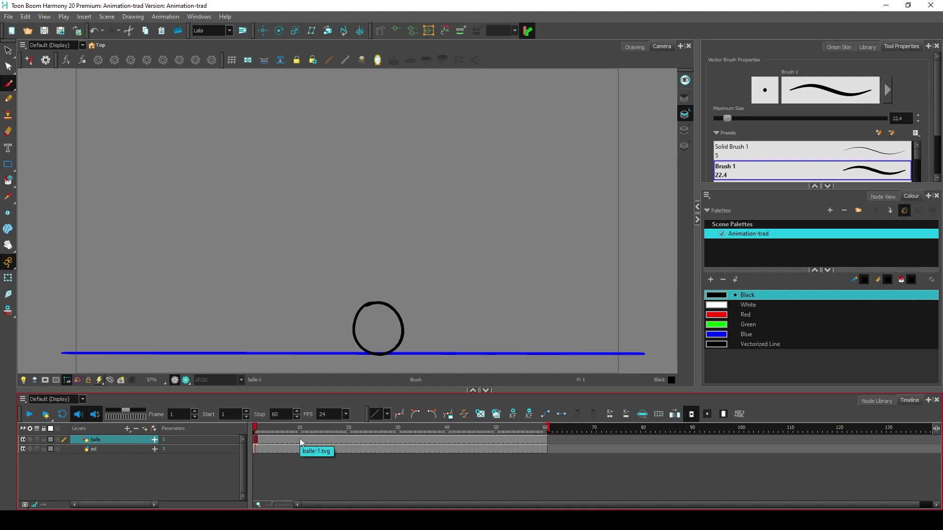
Create a new empty drawing at frame 10 of the balle layer
{"action": "left_click", "coordinate": [300, 439]}
{"action": "left_click", "coordinate": [255, 440]}
{"action": "left_click", "coordinate": [301, 443]}
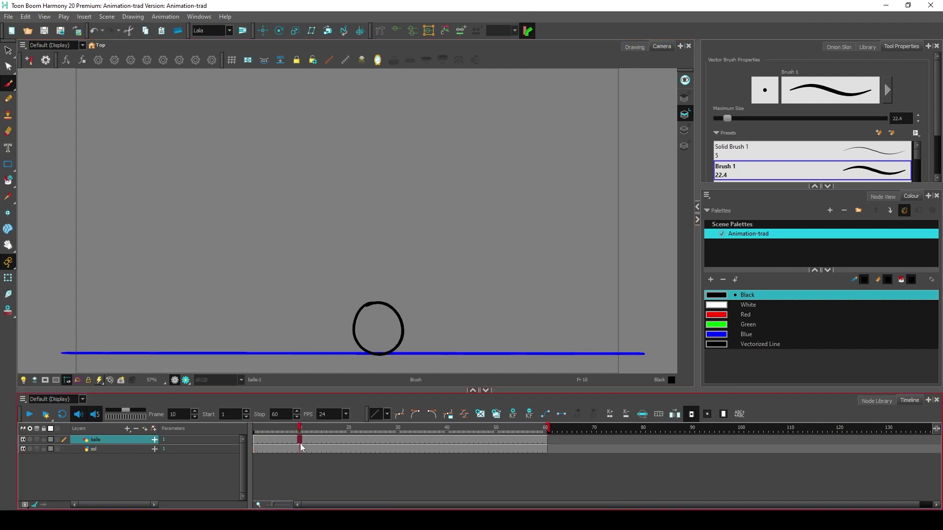
{"action": "left_click", "coordinate": [481, 418]}
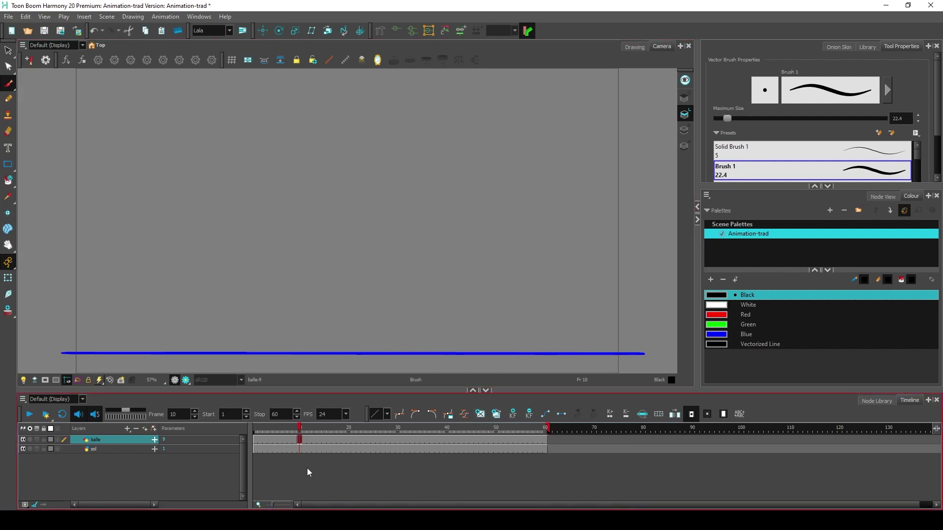
Brush a flattened ball on the ground line at frame 10, and replace it with a new empty drawing
{"action": "mouse_move", "coordinate": [396, 332]}
{"action": "left_mouse_down"}
{"action": "mouse_move", "coordinate": [364, 341]}
{"action": "mouse_move", "coordinate": [397, 328]}
{"action": "left_mouse_up"}
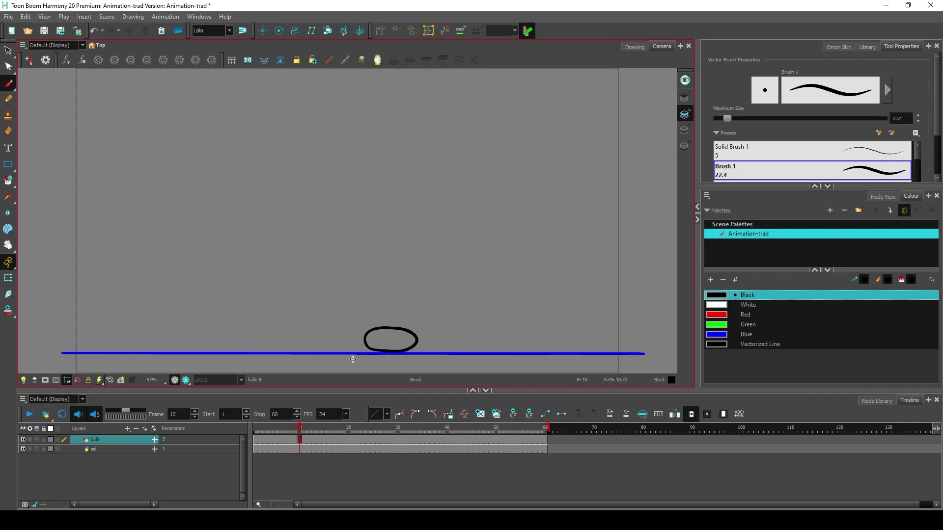
{"action": "left_click", "coordinate": [304, 435]}
{"action": "left_click", "coordinate": [300, 437]}
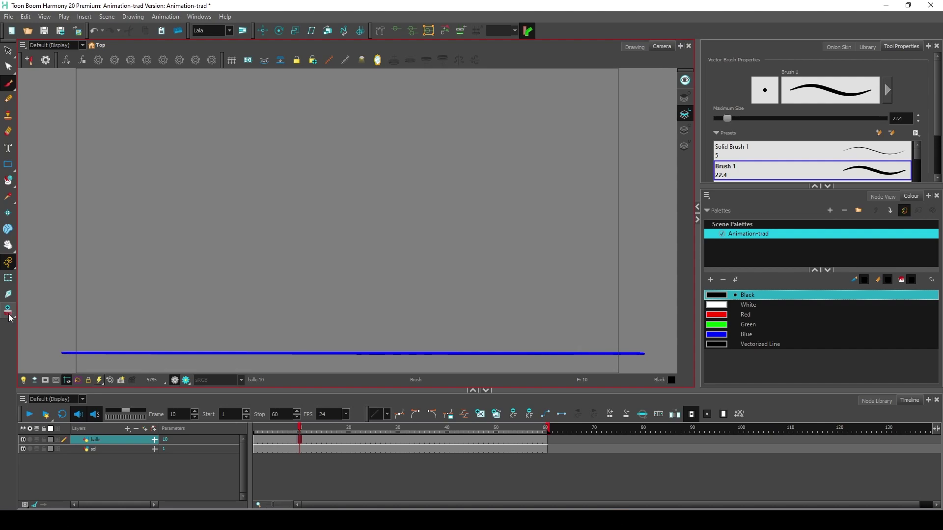
Turn on the onion skin to show the previous ball drawing behind frame 10
{"action": "key", "text": "ctrl+shift+z"}
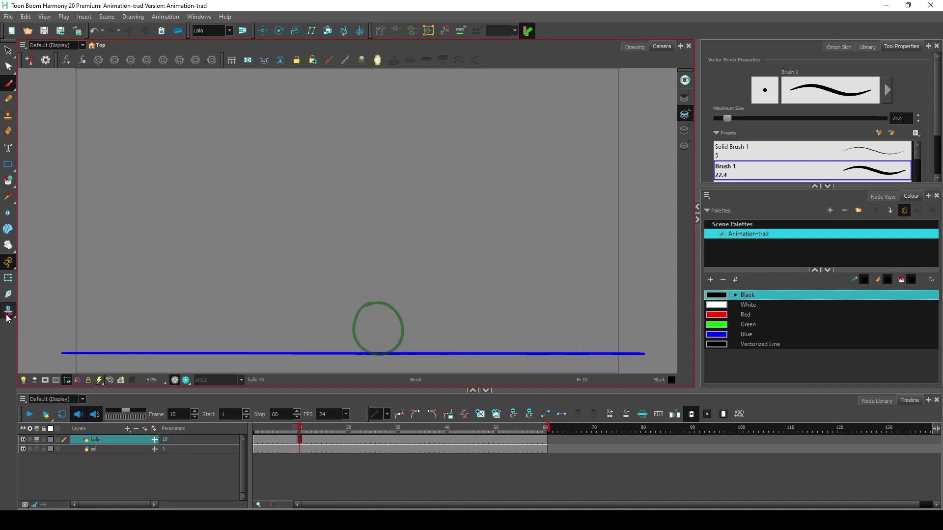
{"action": "left_click", "coordinate": [10, 311]}
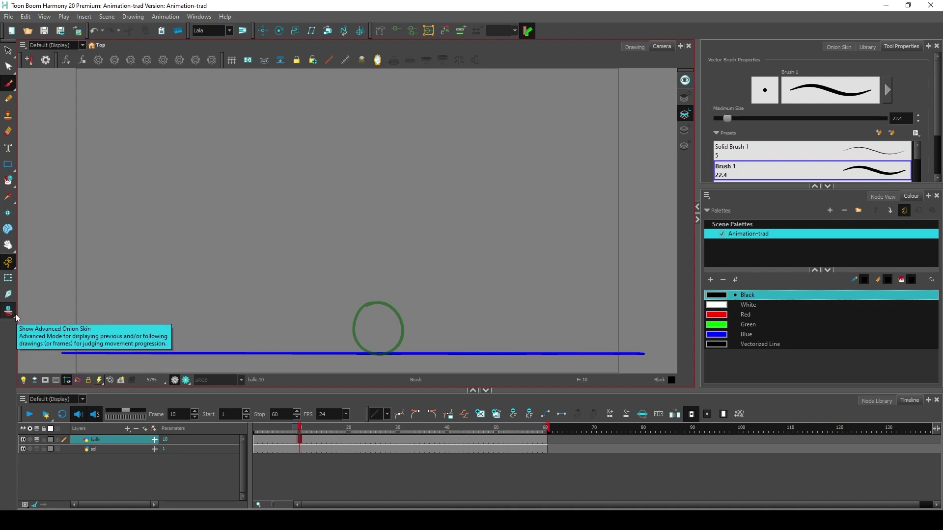
Close the Onion Skin view, add it back beside Tool Properties, and close it again
{"action": "left_click", "coordinate": [830, 48]}
{"action": "right_click", "coordinate": [829, 50]}
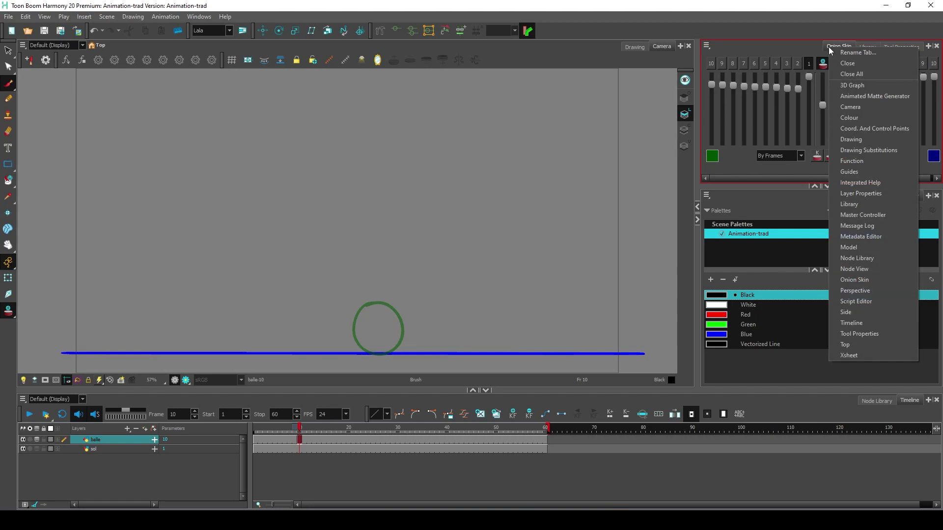
{"action": "left_click", "coordinate": [847, 62]}
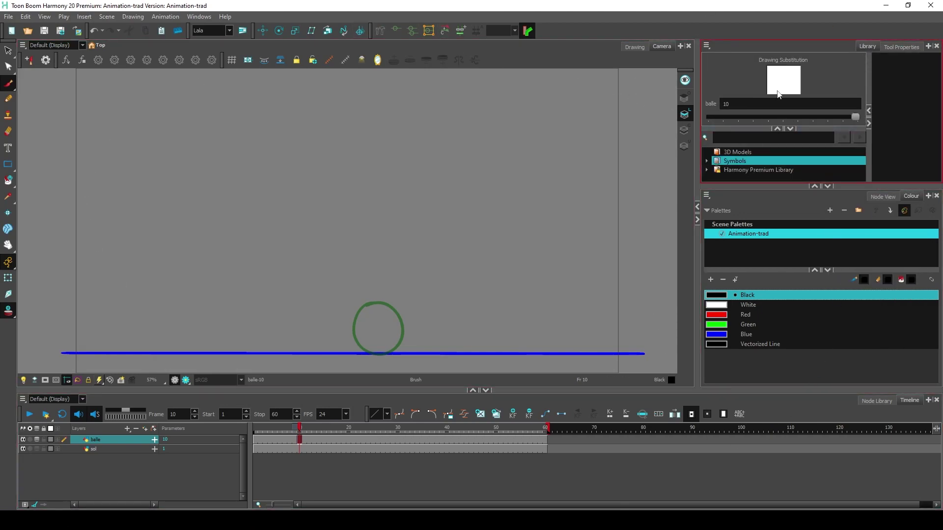
{"action": "left_click", "coordinate": [930, 47]}
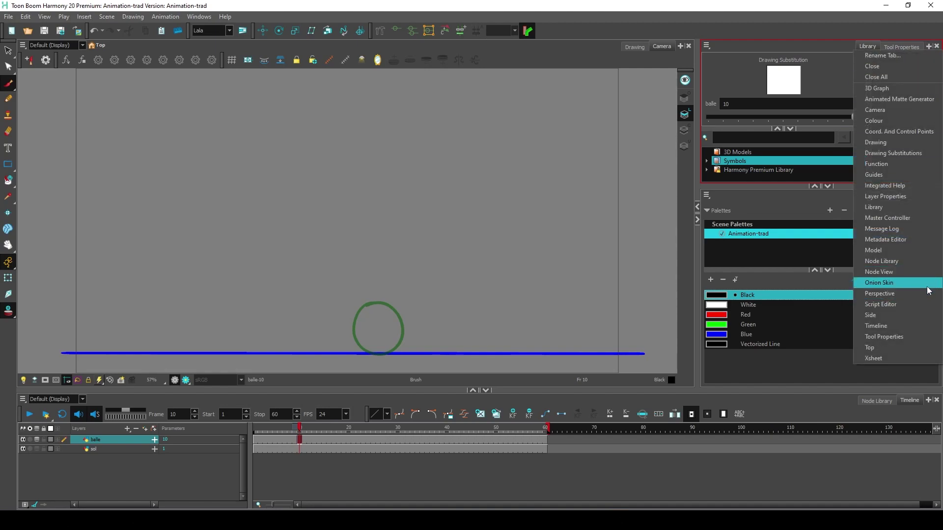
{"action": "left_click", "coordinate": [879, 283]}
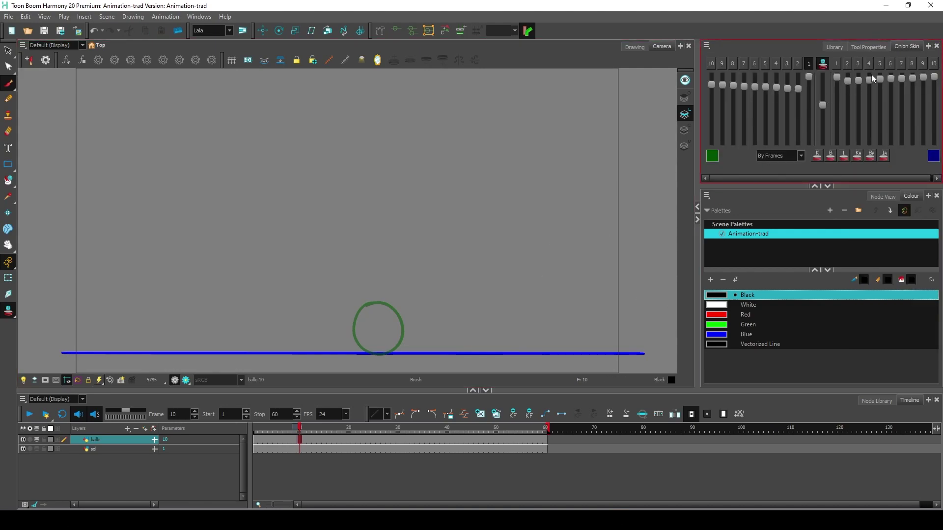
{"action": "right_click", "coordinate": [906, 45]}
{"action": "left_click", "coordinate": [915, 65]}
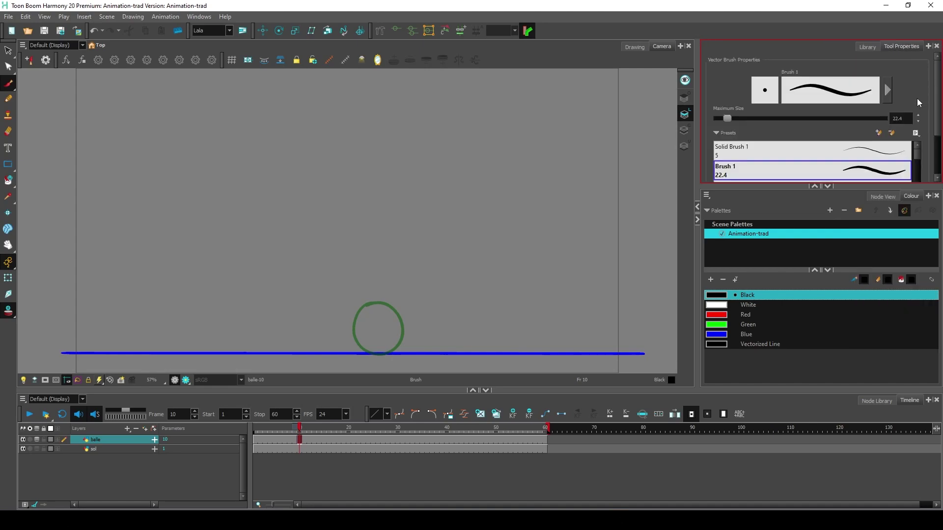
Add the Onion Skin view to the workspace, dock it beside Tool Properties, and enlarge that panel group
{"action": "right_click", "coordinate": [919, 198]}
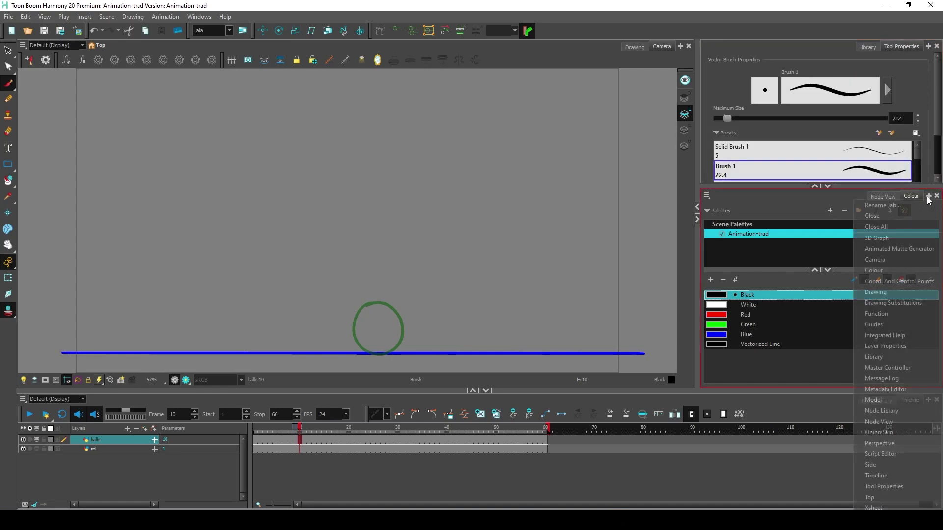
{"action": "left_click", "coordinate": [928, 433]}
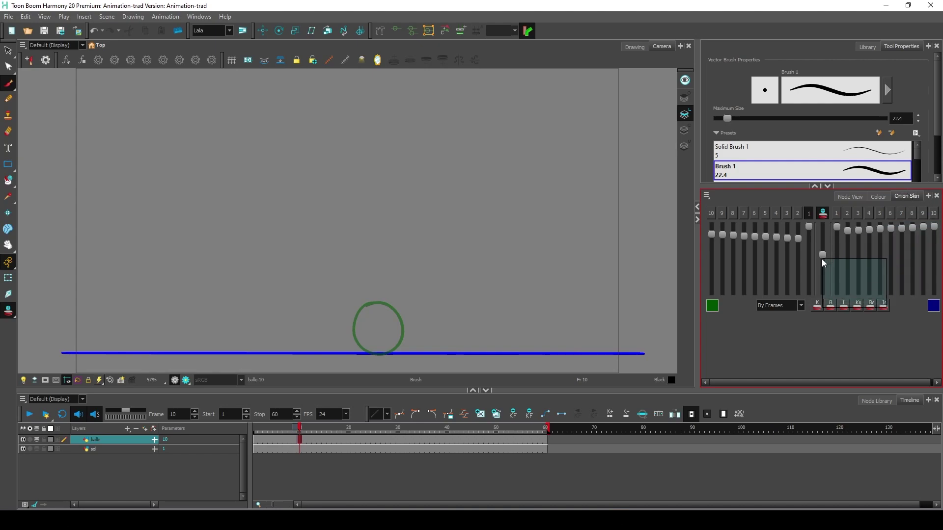
{"action": "left_click_drag", "start_coordinate": [868, 45], "coordinate": [867, 45]}
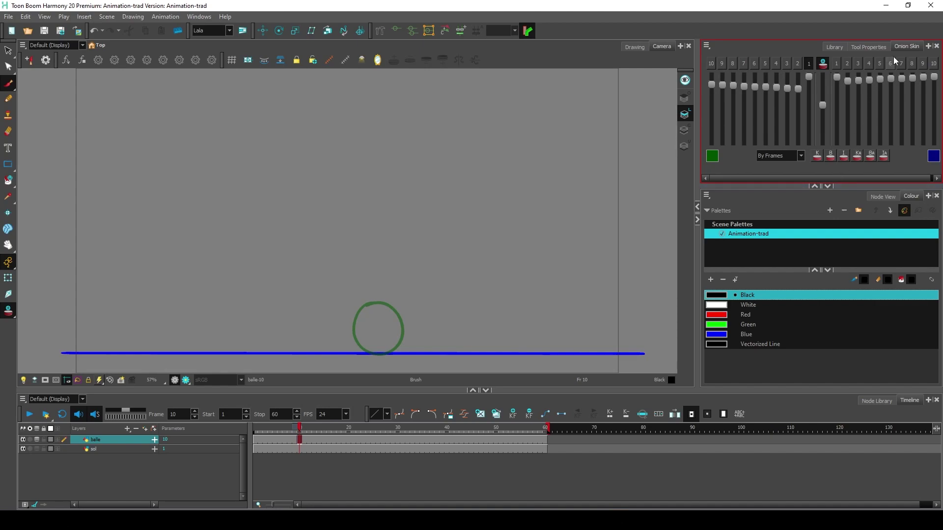
{"action": "left_click_drag", "start_coordinate": [900, 48], "coordinate": [632, 129]}
{"action": "left_click_drag", "start_coordinate": [752, 143], "coordinate": [791, 47]}
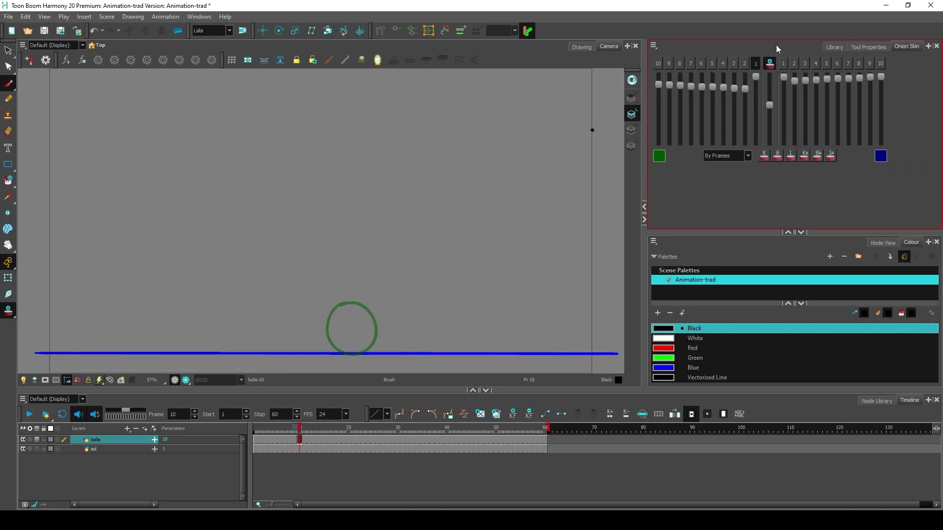
Brush a flattened ball over the onion-skinned round ball on the ground line at frame 10
{"action": "left_click", "coordinate": [10, 314]}
{"action": "left_click", "coordinate": [10, 316]}
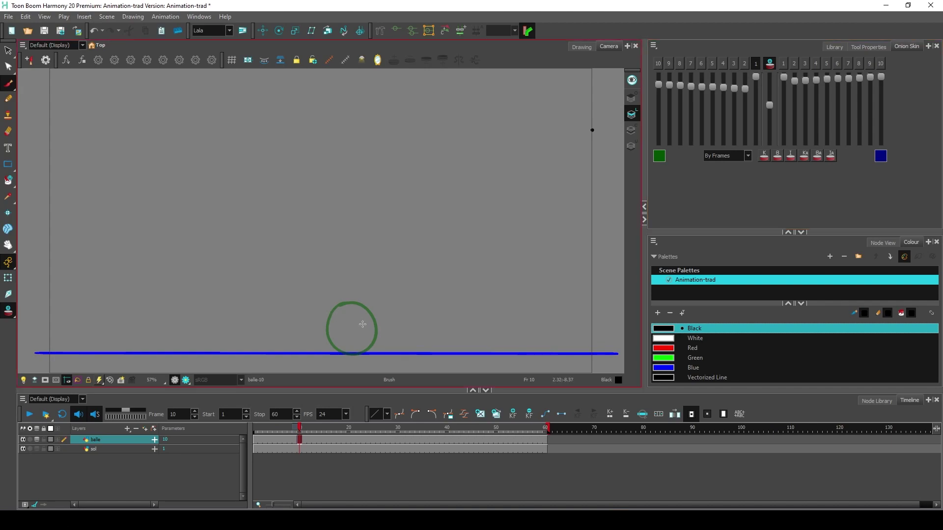
{"action": "mouse_move", "coordinate": [368, 328]}
{"action": "left_mouse_down"}
{"action": "mouse_move", "coordinate": [326, 331]}
{"action": "mouse_move", "coordinate": [332, 352]}
{"action": "mouse_move", "coordinate": [385, 348]}
{"action": "mouse_move", "coordinate": [366, 325]}
{"action": "left_mouse_up"}
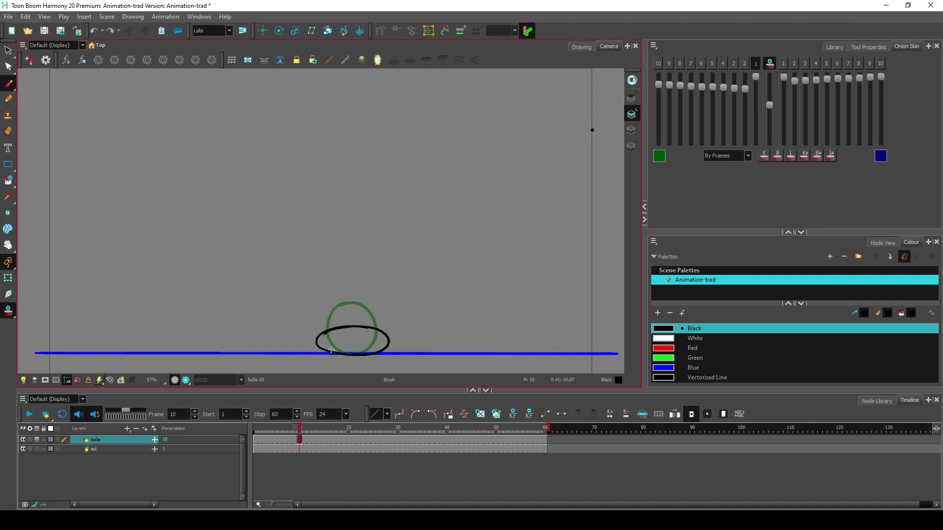
Create a new balle drawing at frame 17 and brush a tall stretched ball standing on the ground line
{"action": "left_click", "coordinate": [334, 439]}
{"action": "left_click", "coordinate": [480, 414]}
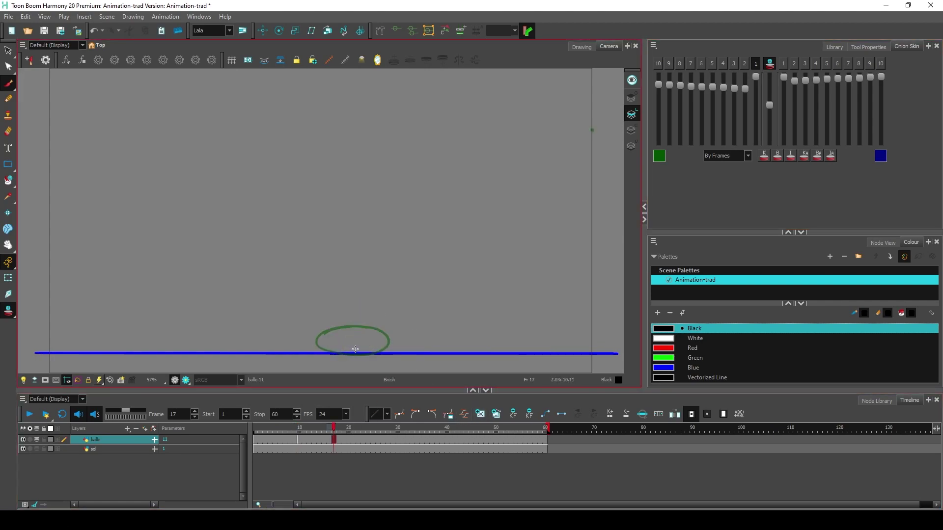
{"action": "mouse_move", "coordinate": [352, 290]}
{"action": "left_mouse_down"}
{"action": "mouse_move", "coordinate": [340, 336]}
{"action": "mouse_move", "coordinate": [370, 329]}
{"action": "mouse_move", "coordinate": [350, 290]}
{"action": "left_mouse_up"}
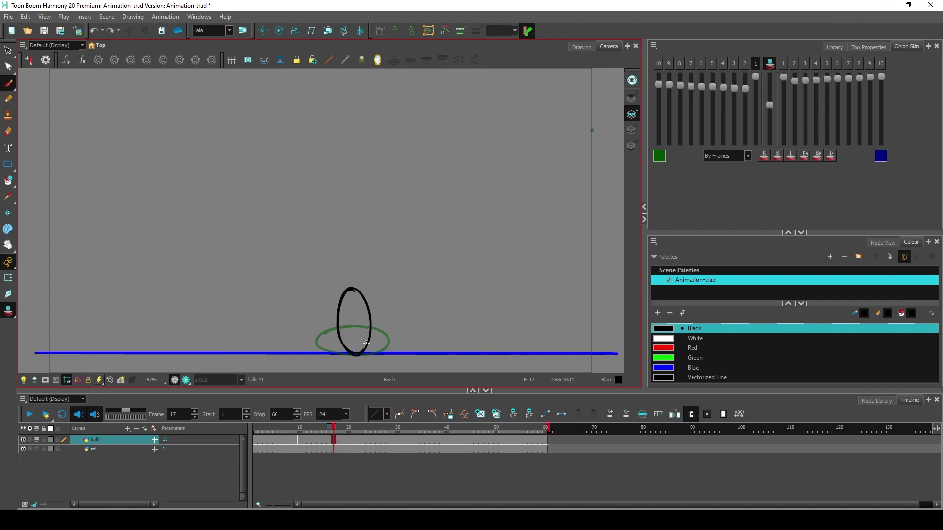
Copy the round ball from the first drawing into a new empty drawing at frame 23 and move it well above the ground
{"action": "left_click", "coordinate": [284, 440]}
{"action": "key", "text": "alt+s"}
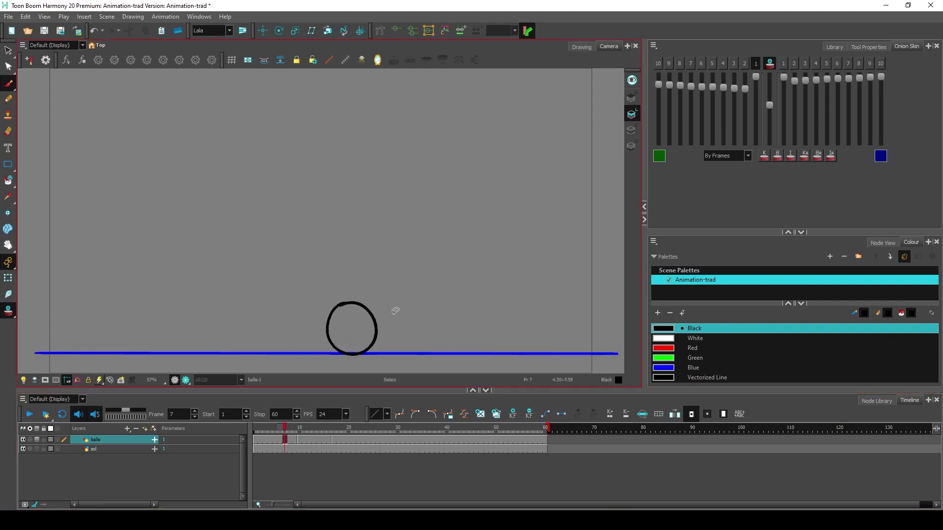
{"action": "key", "text": "alt+b"}
{"action": "key", "text": "alt+s"}
{"action": "left_click", "coordinate": [373, 309]}
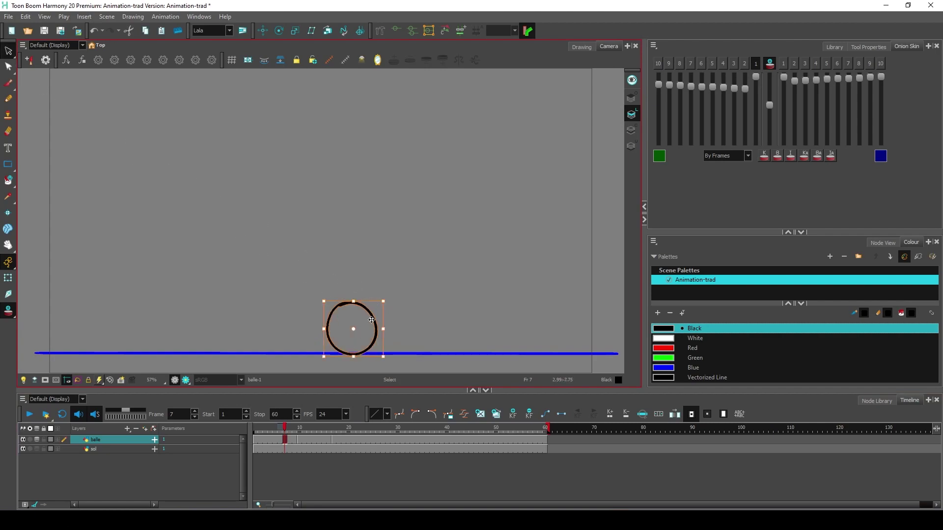
{"action": "left_click", "coordinate": [363, 440]}
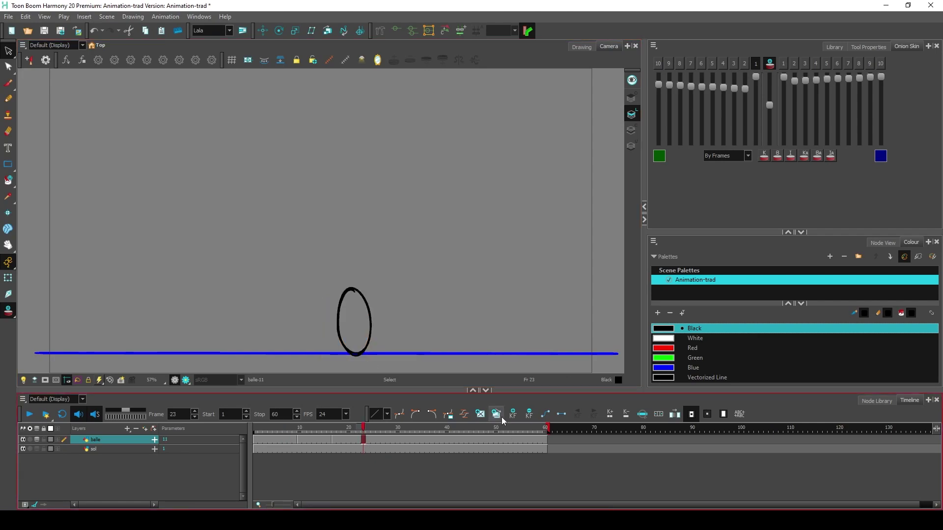
{"action": "left_click", "coordinate": [481, 414]}
{"action": "key", "text": "ctrl+v"}
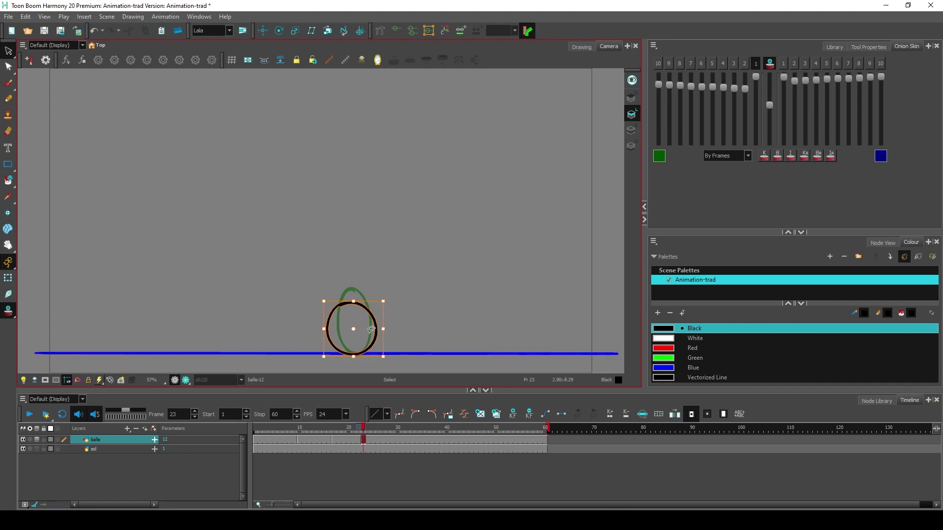
{"action": "left_click_drag", "start_coordinate": [372, 338], "coordinate": [377, 215]}
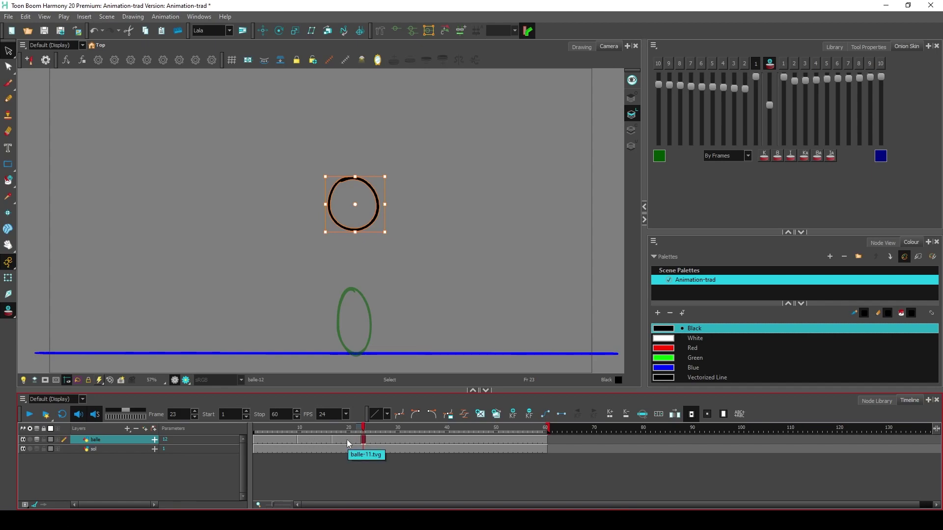
Flip back and forth through the balle drawings between frames 1 and 23 to examine the ball's movement
{"action": "key", "text": "f"}
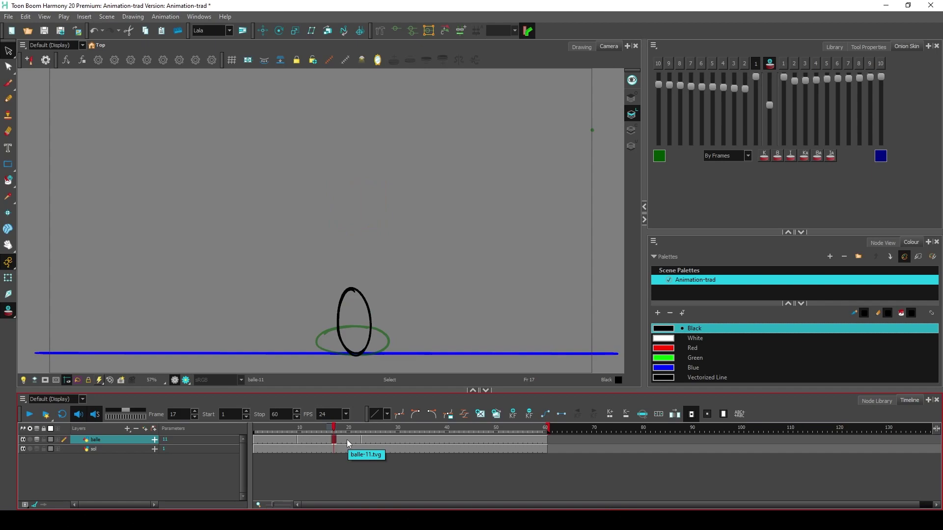
{"action": "key", "text": "f"}
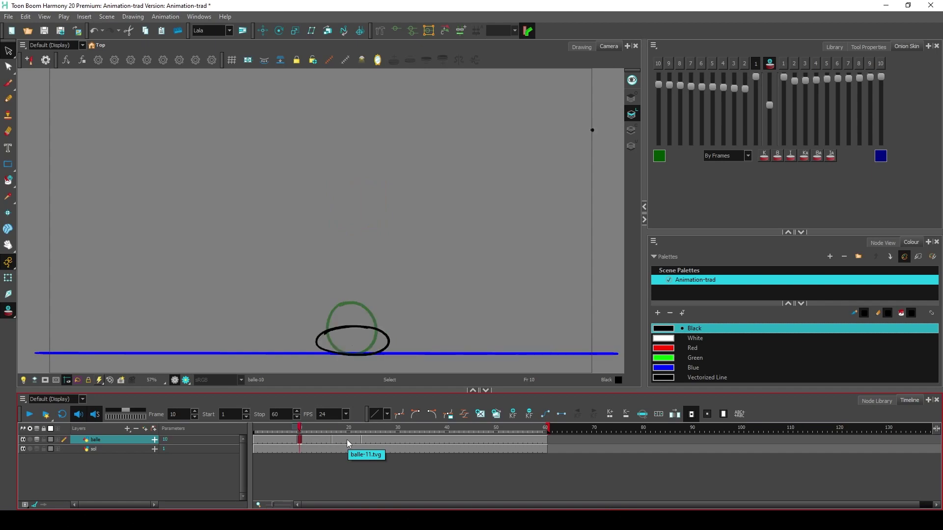
{"action": "key", "text": "f"}
{"action": "key", "text": "g"}
{"action": "key", "text": "g"}
{"action": "key", "text": "g"}
{"action": "key", "text": "g"}
{"action": "key", "text": "g"}
{"action": "key", "text": "g"}
{"action": "key", "text": "g"}
{"action": "key", "text": "g"}
{"action": "key", "text": "g"}
{"action": "key", "text": "g"}
{"action": "key", "text": "g"}
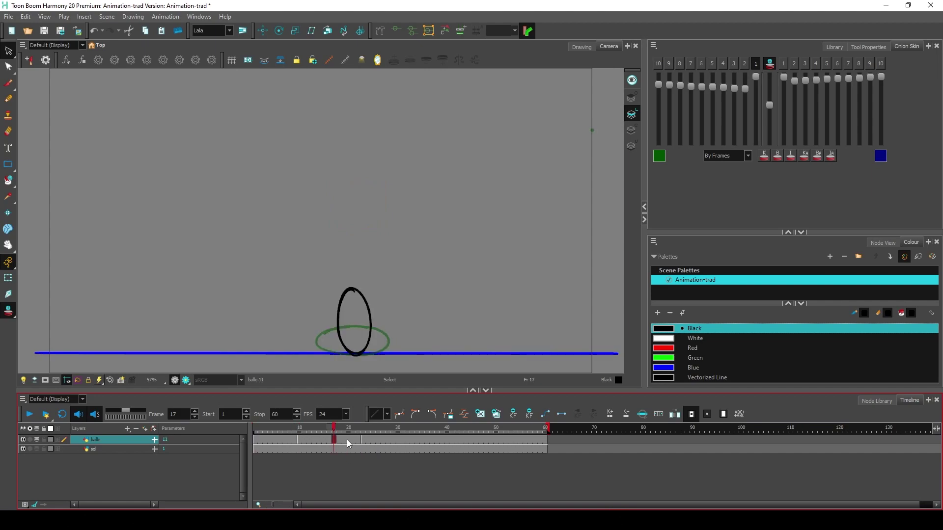
{"action": "key", "text": "f"}
{"action": "key", "text": "f"}
{"action": "key", "text": "f"}
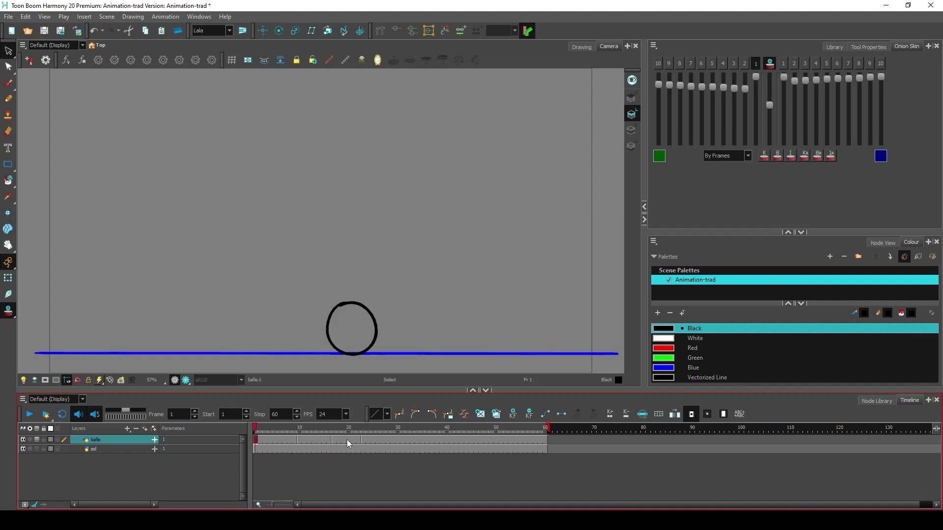
{"action": "key", "text": "g"}
{"action": "key", "text": "g"}
{"action": "key", "text": "g"}
{"action": "key", "text": "g"}
{"action": "key", "text": "g"}
{"action": "key", "text": "g"}
{"action": "key", "text": "g"}
{"action": "key", "text": "g"}
{"action": "key", "text": "g"}
{"action": "key", "text": "g"}
{"action": "key", "text": "g"}
{"action": "key", "text": "f"}
{"action": "key", "text": "f"}
{"action": "key", "text": "f"}
{"action": "key", "text": "f"}
{"action": "key", "text": "f"}
{"action": "key", "text": "f"}
{"action": "key", "text": "f"}
{"action": "key", "text": "f"}
{"action": "key", "text": "f"}
{"action": "key", "text": "f"}
{"action": "key", "text": "f"}
{"action": "key", "text": "g"}
{"action": "key", "text": "g"}
{"action": "key", "text": "g"}
{"action": "key", "text": "g"}
{"action": "key", "text": "g"}
{"action": "key", "text": "g"}
{"action": "key", "text": "g"}
{"action": "key", "text": "g"}
{"action": "key", "text": "g"}
{"action": "key", "text": "g"}
{"action": "key", "text": "g"}
{"action": "key", "text": "f"}
{"action": "key", "text": "f"}
{"action": "key", "text": "f"}
{"action": "key", "text": "f"}
{"action": "key", "text": "f"}
{"action": "key", "text": "f"}
Extend the onion skin to show the six frames following the current drawing at frame 17
{"action": "left_click", "coordinate": [8, 310]}
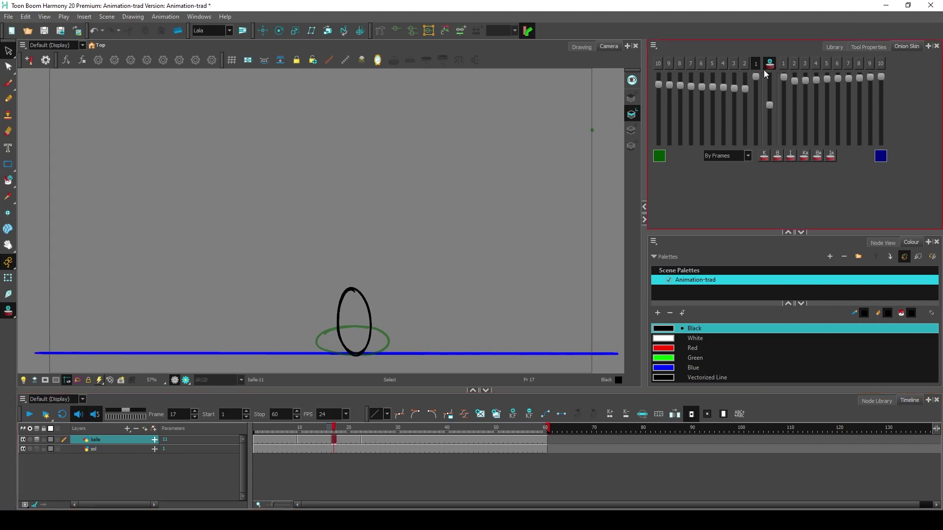
{"action": "left_click", "coordinate": [795, 65]}
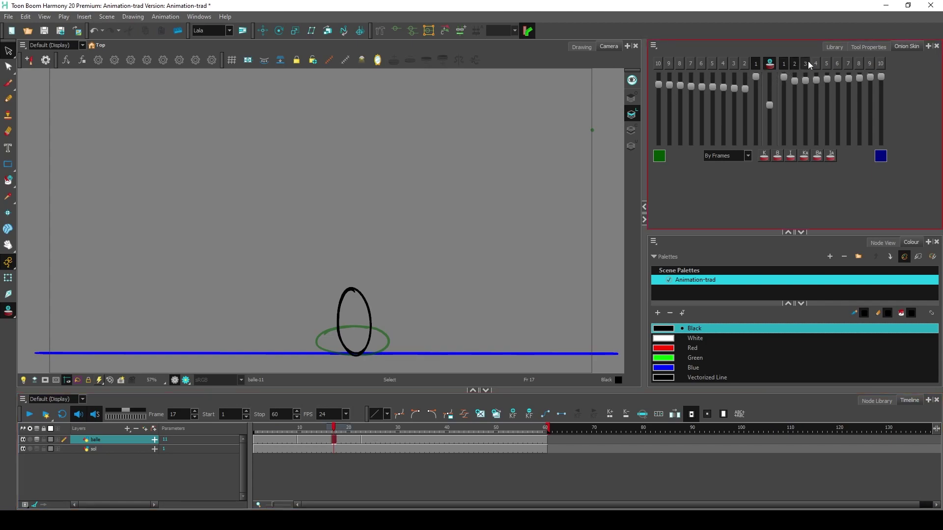
{"action": "left_click", "coordinate": [838, 64]}
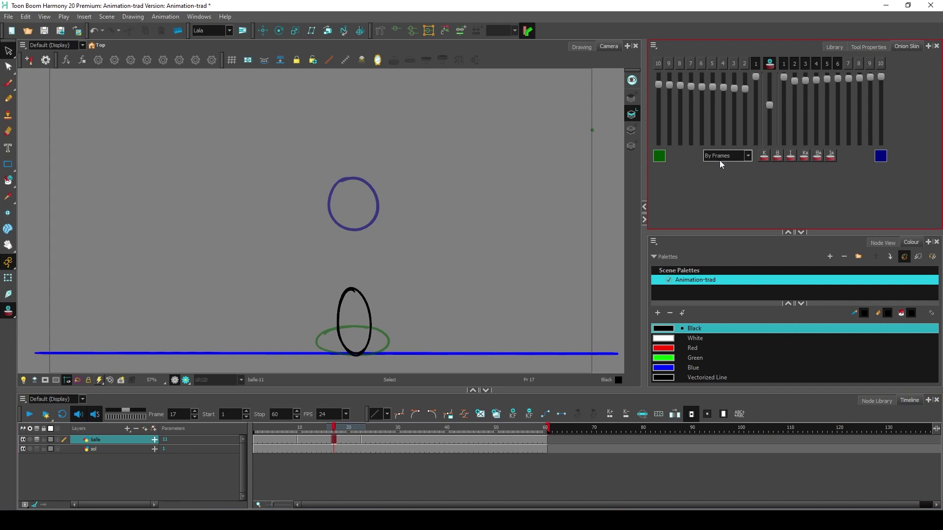
Switch the onion skin to By Drawings and limit it to one following drawing
{"action": "left_click", "coordinate": [746, 156]}
{"action": "left_click", "coordinate": [746, 155]}
{"action": "left_click", "coordinate": [747, 156]}
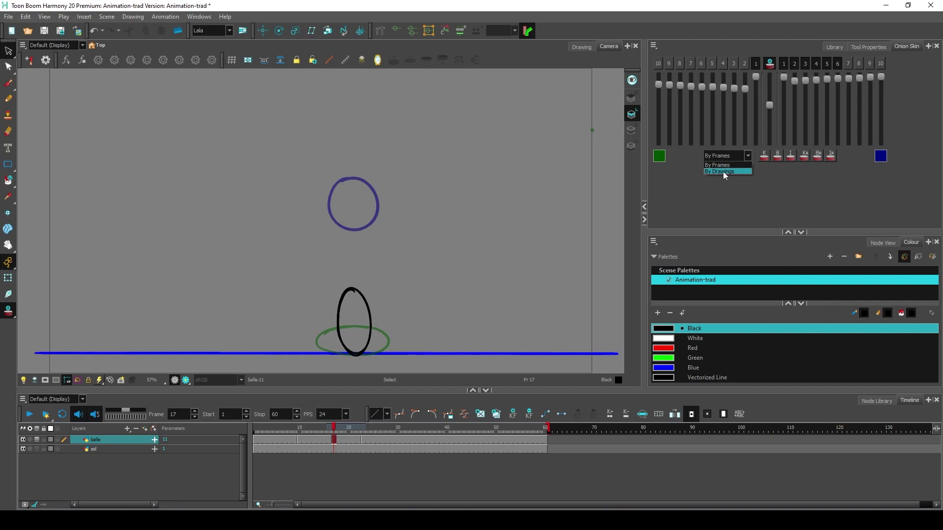
{"action": "left_click", "coordinate": [724, 171]}
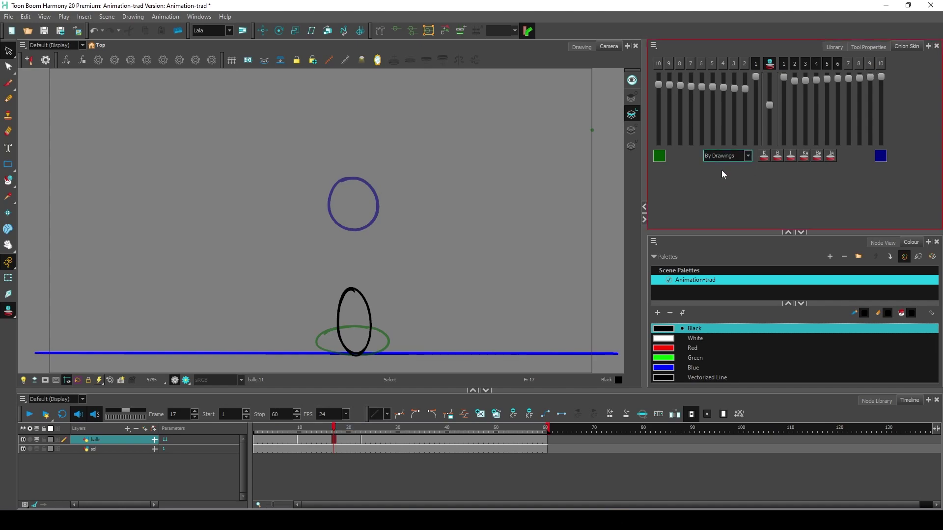
{"action": "left_click", "coordinate": [784, 64]}
{"action": "left_click", "coordinate": [786, 62]}
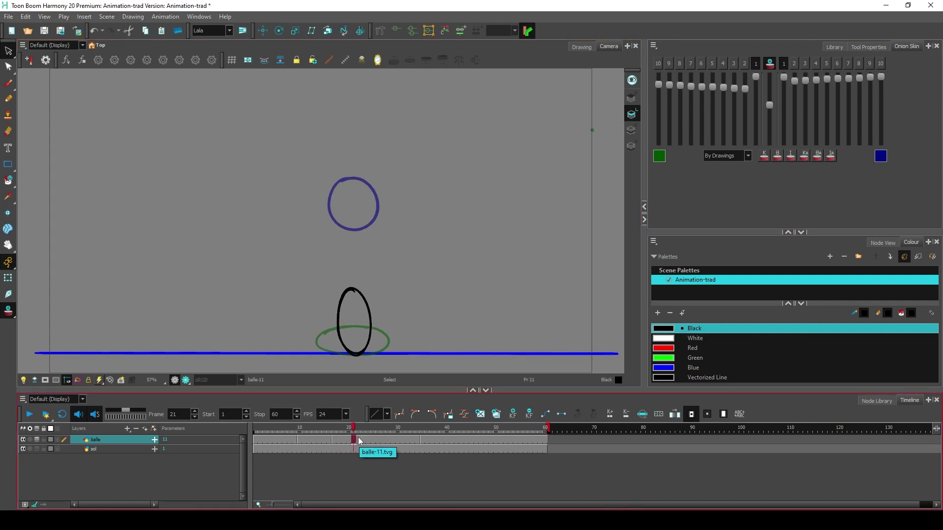
Duplicate the airborne ball drawing at frame 29 of the balle layer and select its ball
{"action": "left_click", "coordinate": [334, 439]}
{"action": "left_click", "coordinate": [393, 439]}
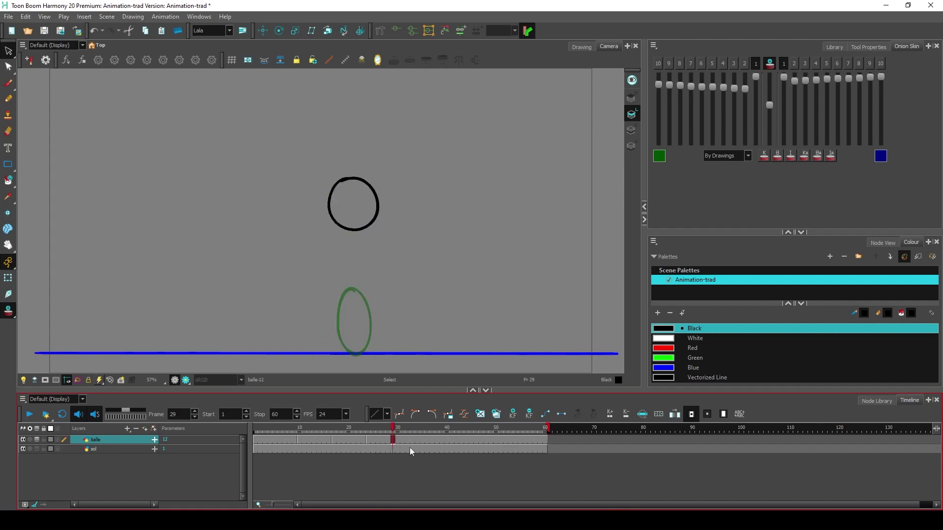
{"action": "left_click", "coordinate": [496, 414]}
{"action": "left_click", "coordinate": [377, 207]}
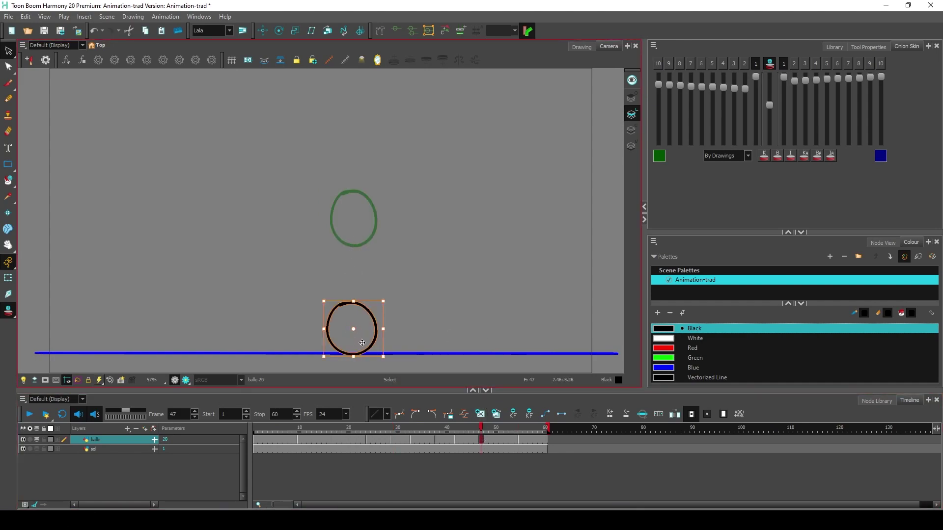
Reshape the ball drawing at frame 47 of the balle layer into a tall, narrow ellipse standing on the ground line
{"action": "left_click", "coordinate": [361, 325]}
{"action": "left_click", "coordinate": [355, 327]}
{"action": "left_click", "coordinate": [362, 326]}
{"action": "left_click", "coordinate": [359, 329]}
{"action": "left_click", "coordinate": [359, 331]}
{"action": "left_click", "coordinate": [362, 327]}
{"action": "left_click", "coordinate": [353, 330]}
{"action": "left_click", "coordinate": [360, 333]}
{"action": "left_click", "coordinate": [353, 329]}
{"action": "left_click", "coordinate": [352, 334]}
{"action": "left_click", "coordinate": [351, 356]}
{"action": "left_click_drag", "start_coordinate": [382, 325], "coordinate": [373, 333]}
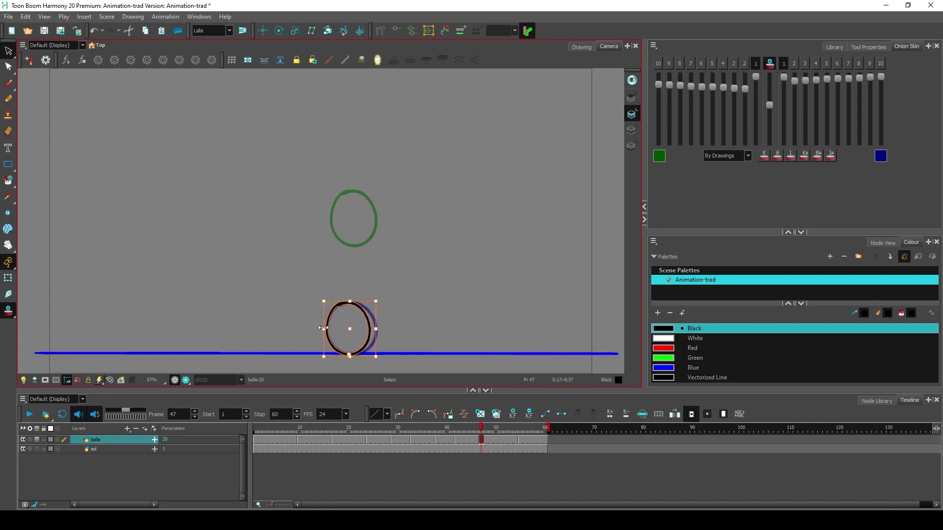
{"action": "left_click_drag", "start_coordinate": [352, 301], "coordinate": [355, 288]}
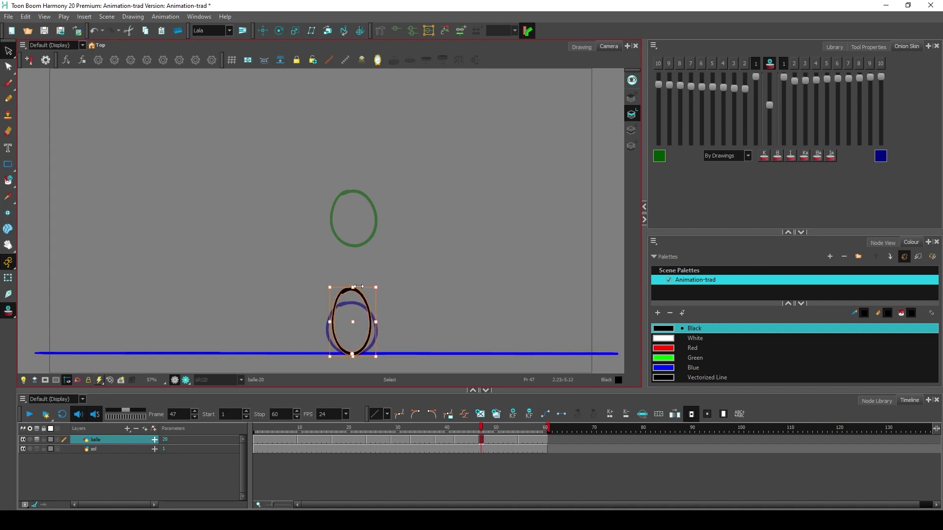
{"action": "left_click", "coordinate": [358, 293]}
{"action": "left_click", "coordinate": [362, 297]}
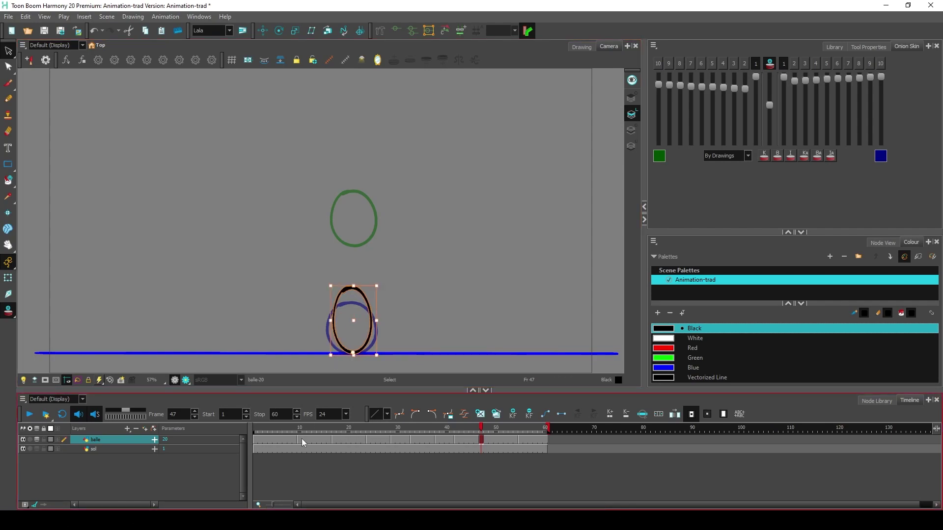
Flip through the balle drawings from frame 47 back to frame 1 to examine the bounce and the squash-and-stretch shapes
{"action": "key", "text": "period"}
{"action": "key", "text": "period"}
{"action": "key", "text": "period"}
{"action": "key", "text": "period"}
{"action": "key", "text": "period"}
{"action": "key", "text": "comma"}
{"action": "key", "text": "comma"}
{"action": "key", "text": "comma"}
{"action": "key", "text": "comma"}
{"action": "key", "text": "comma"}
{"action": "key", "text": "comma"}
{"action": "key", "text": "comma"}
{"action": "key", "text": "comma"}
{"action": "key", "text": "comma"}
{"action": "key", "text": "comma"}
{"action": "key", "text": "comma"}
{"action": "key", "text": "comma"}
{"action": "key", "text": "comma"}
{"action": "key", "text": "comma"}
{"action": "key", "text": "comma"}
{"action": "key", "text": "comma"}
{"action": "key", "text": "comma"}
{"action": "key", "text": "comma"}
{"action": "key", "text": "comma"}
{"action": "key", "text": "comma"}
{"action": "key", "text": "comma"}
{"action": "key", "text": "comma"}
{"action": "key", "text": "comma"}
{"action": "key", "text": "comma"}
{"action": "key", "text": "comma"}
{"action": "key", "text": "comma"}
{"action": "key", "text": "comma"}
{"action": "key", "text": "comma"}
{"action": "key", "text": "comma"}
{"action": "key", "text": "comma"}
{"action": "key", "text": "comma"}
{"action": "key", "text": "comma"}
{"action": "key", "text": "comma"}
{"action": "key", "text": "comma"}
{"action": "key", "text": "comma"}
{"action": "key", "text": "comma"}
{"action": "key", "text": "comma"}
{"action": "key", "text": "comma"}
{"action": "key", "text": "comma"}
{"action": "key", "text": "comma"}
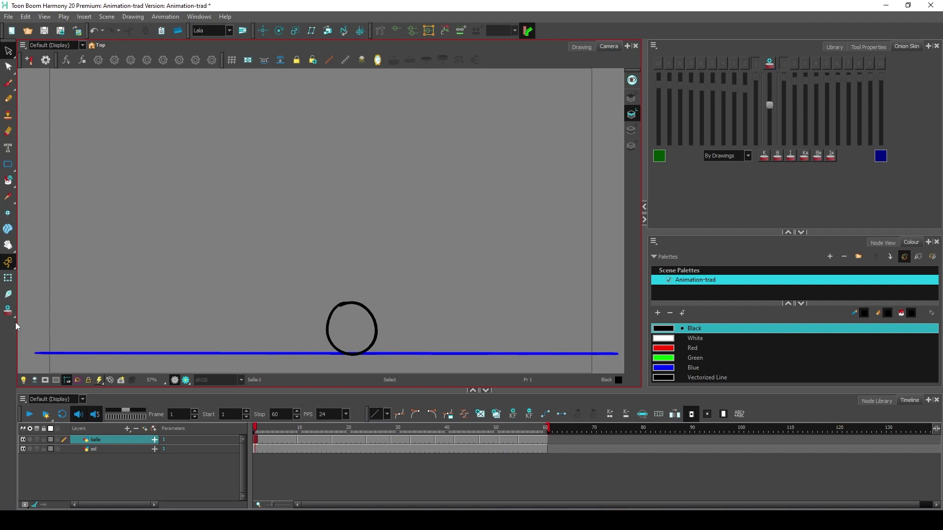
Play the full animation from frame 1 to check the timing of the bounces
{"action": "key", "text": "apostrophe"}
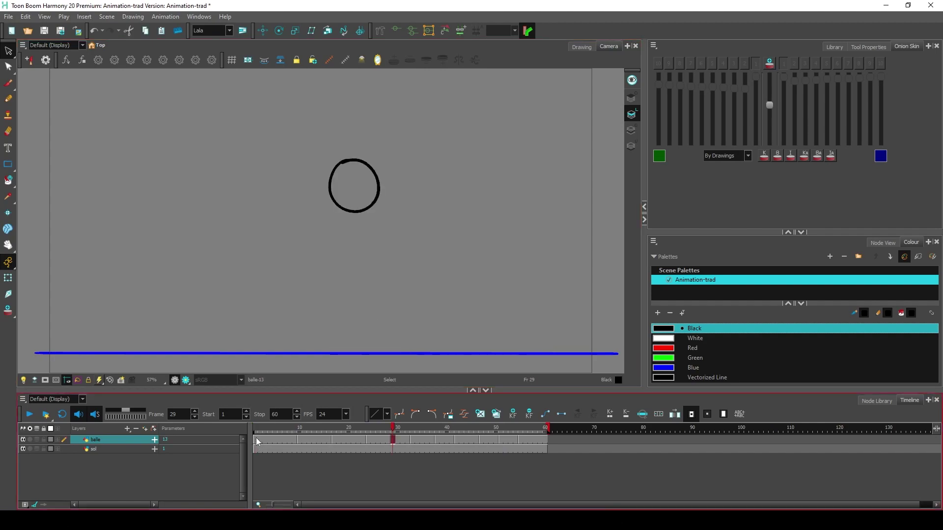
{"action": "left_click", "coordinate": [256, 430]}
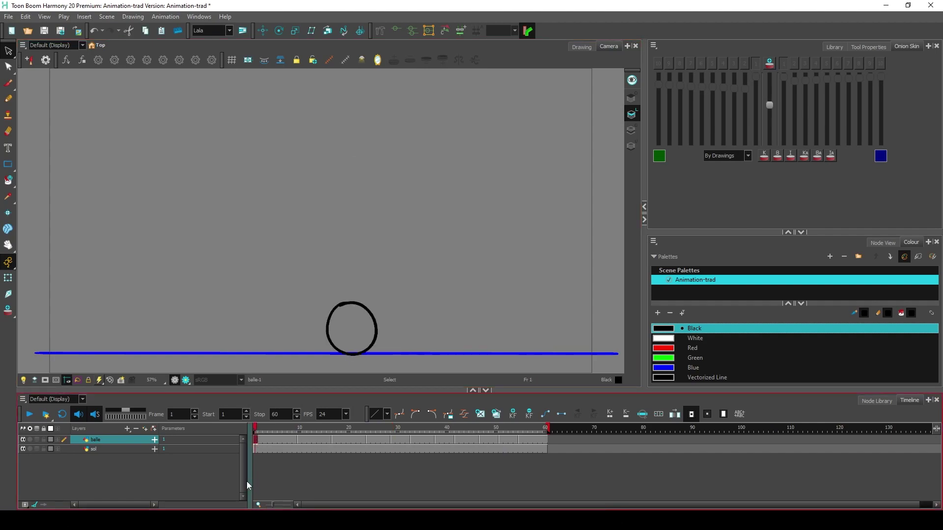
{"action": "left_click", "coordinate": [29, 415]}
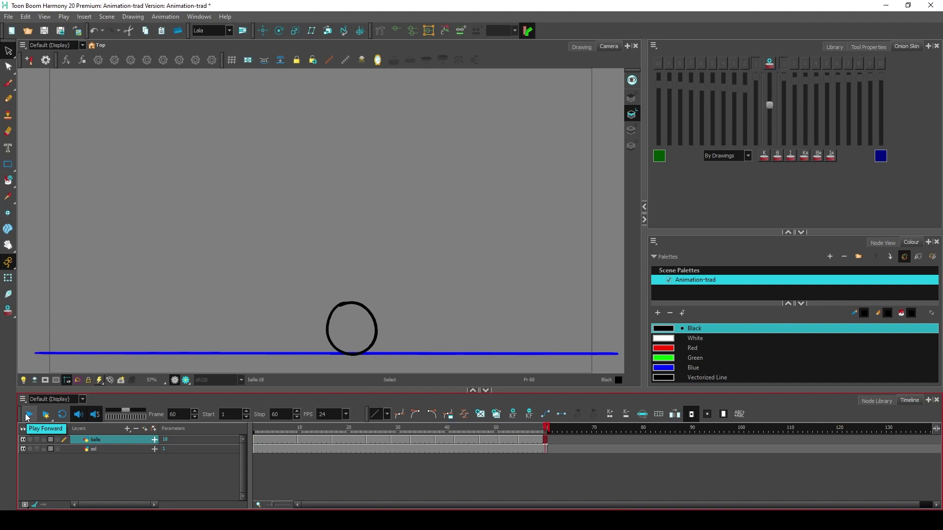
Shorten the exposures of the squashed ball drawing at frame 10 and the two balle drawings that follow it
{"action": "left_click", "coordinate": [297, 444]}
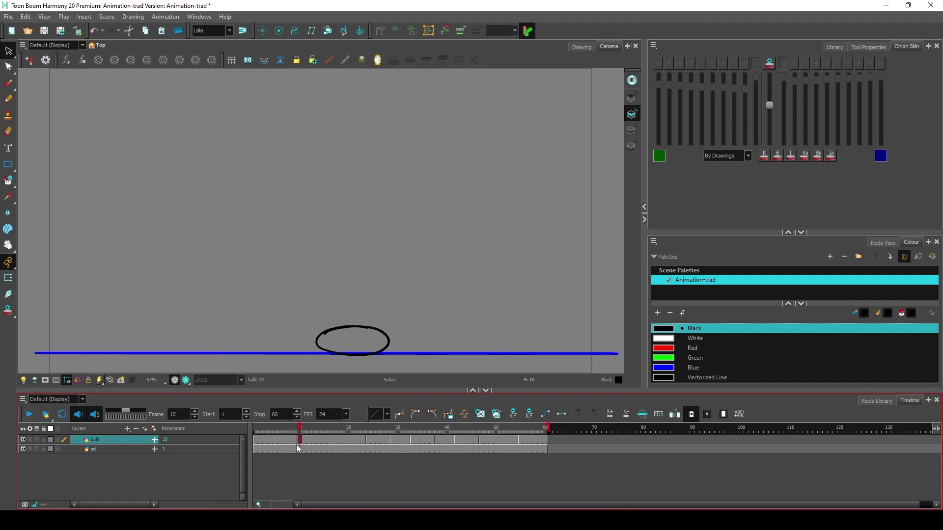
{"action": "left_click", "coordinate": [325, 428]}
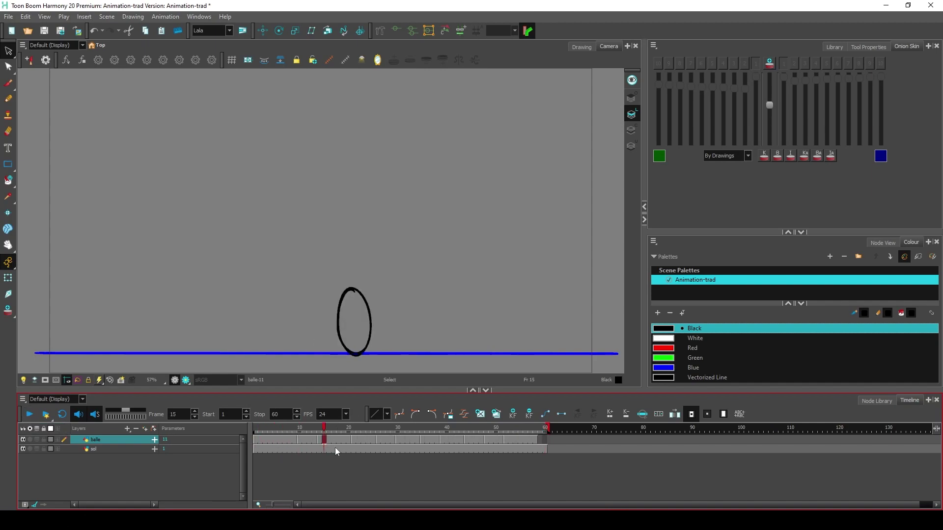
{"action": "key", "text": "minus"}
{"action": "key", "text": "g"}
{"action": "key", "text": "minus"}
{"action": "key", "text": "g"}
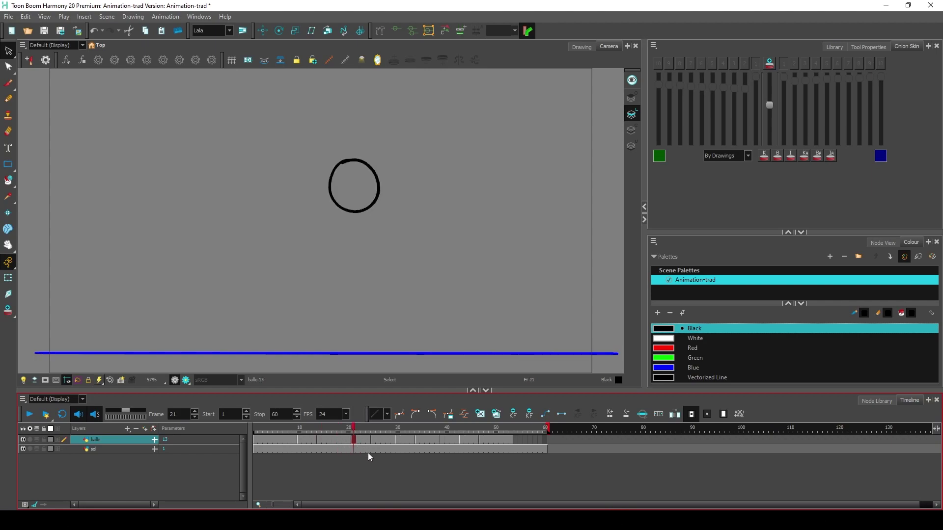
Retime the remaining balle drawings after frame 21 and extend the last drawing's exposure to frame 60
{"action": "left_click", "coordinate": [375, 441]}
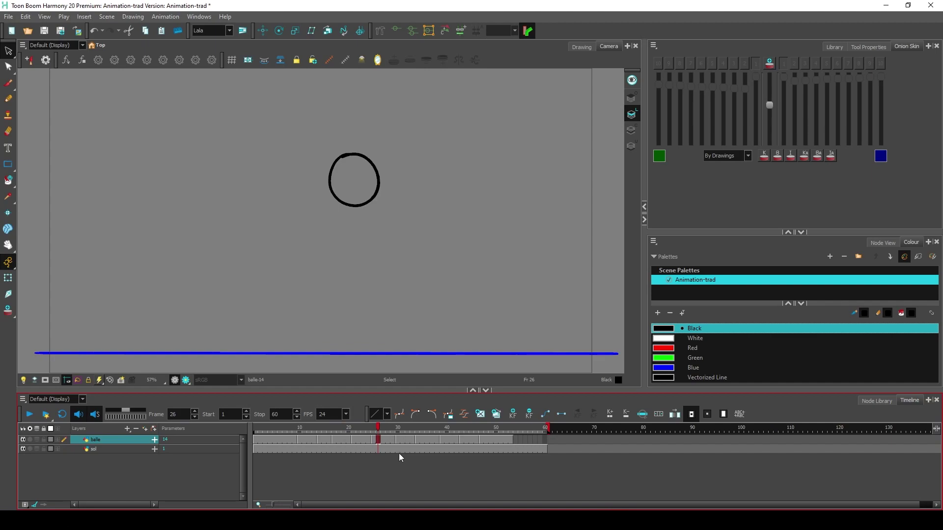
{"action": "left_click", "coordinate": [401, 446]}
{"action": "left_click", "coordinate": [421, 444]}
{"action": "key", "text": "shift+period"}
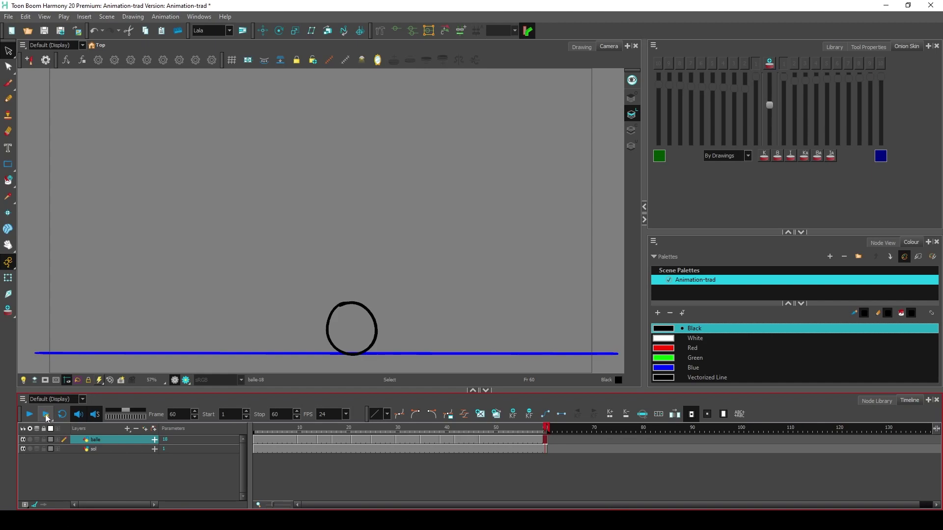
Play the retimed animation through to frame 60 to examine the new bounce timing
{"action": "left_click", "coordinate": [51, 429]}
{"action": "left_click", "coordinate": [29, 416]}
{"action": "left_click", "coordinate": [30, 416]}
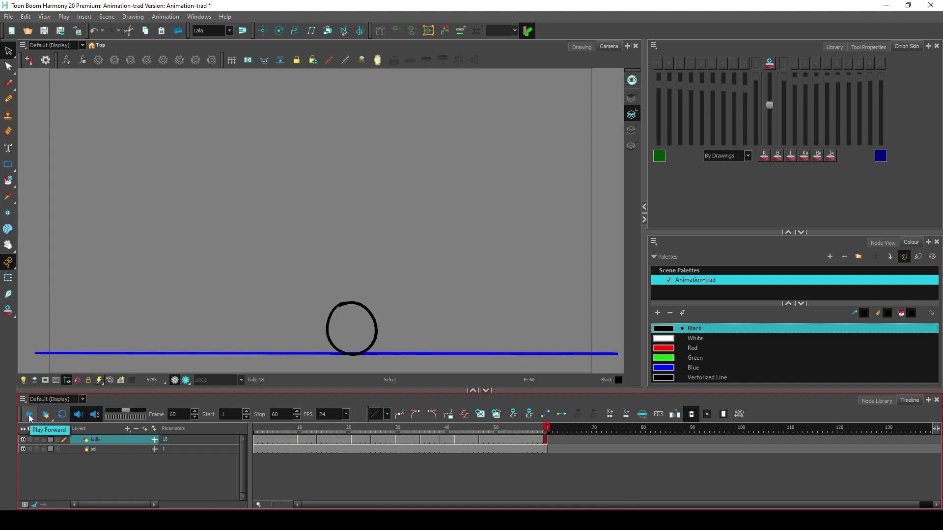
Enable looped playback, play the animation continuously, and return to frame 1
{"action": "left_click", "coordinate": [29, 416]}
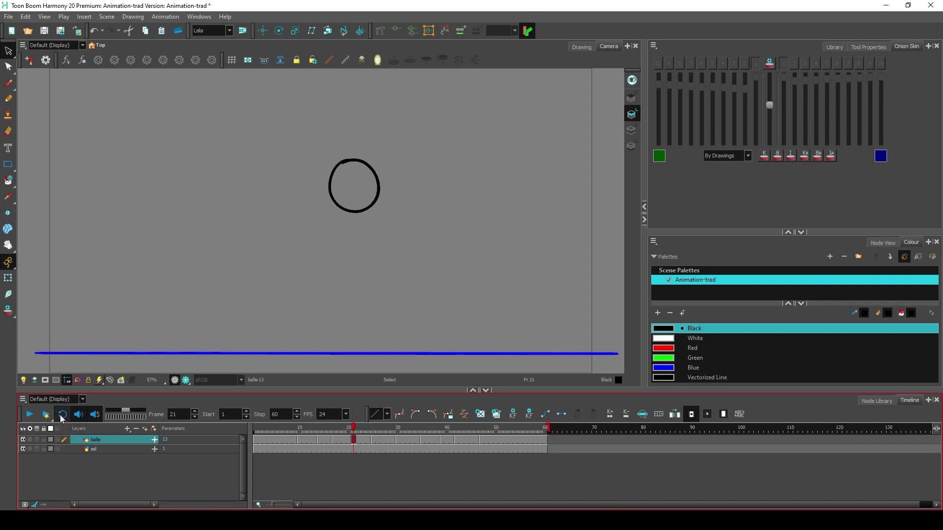
{"action": "left_click", "coordinate": [34, 411]}
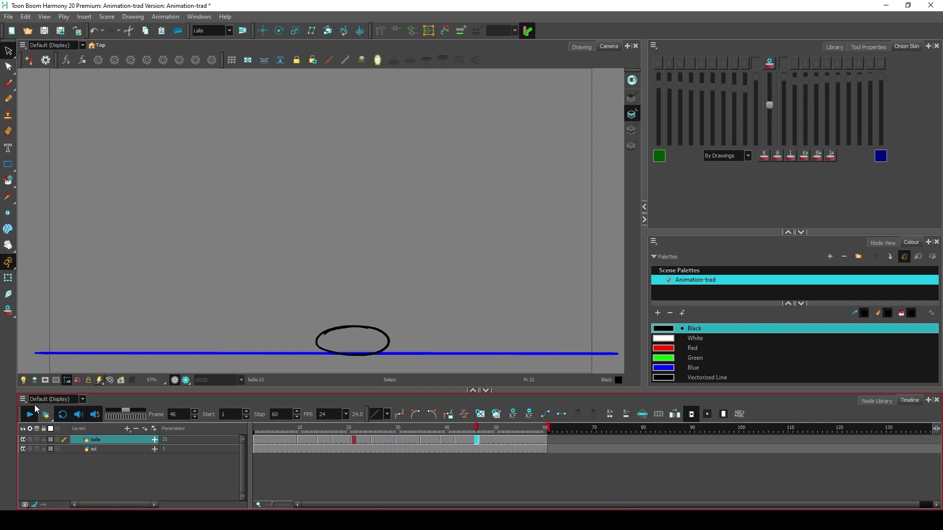
{"action": "left_click", "coordinate": [252, 423]}
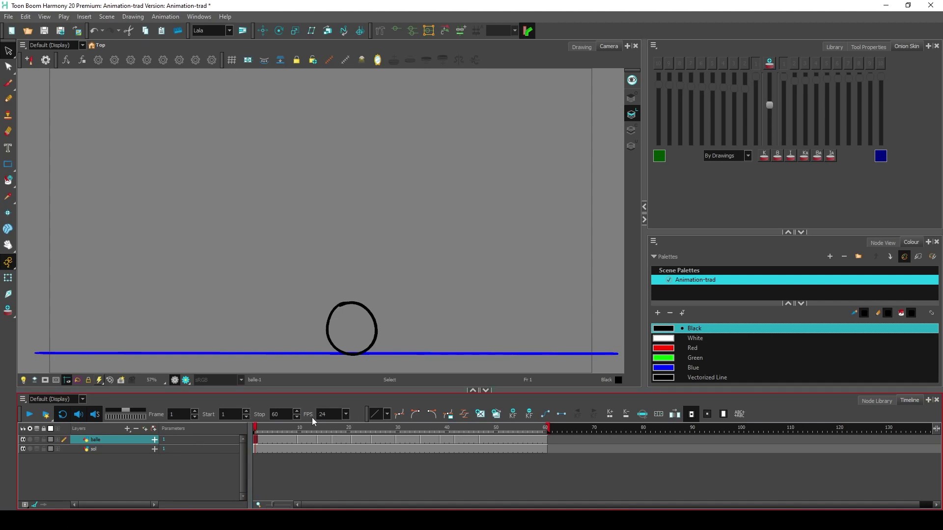
Preview the looping animation at 8 FPS, and restore the frame rate to 24 FPS for another playback
{"action": "left_click", "coordinate": [346, 417]}
{"action": "left_click", "coordinate": [337, 425]}
{"action": "left_click", "coordinate": [30, 416]}
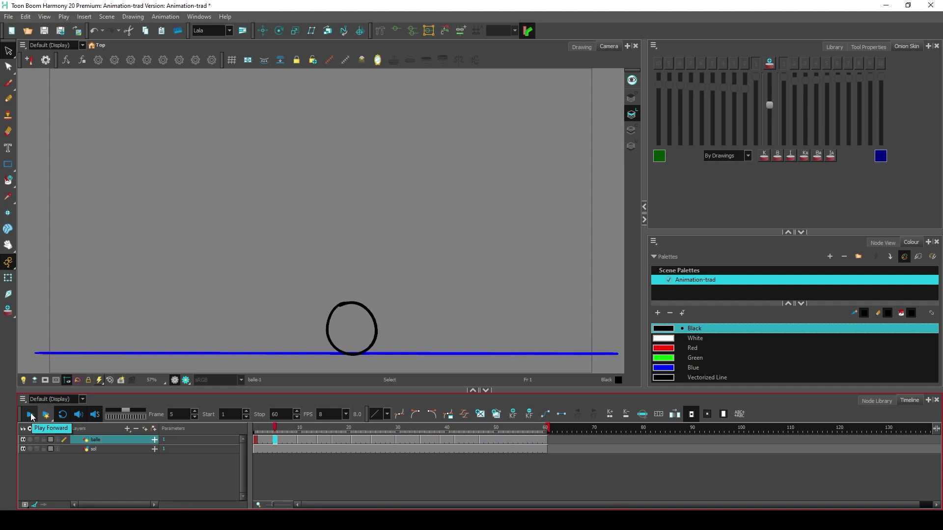
{"action": "left_click", "coordinate": [257, 427]}
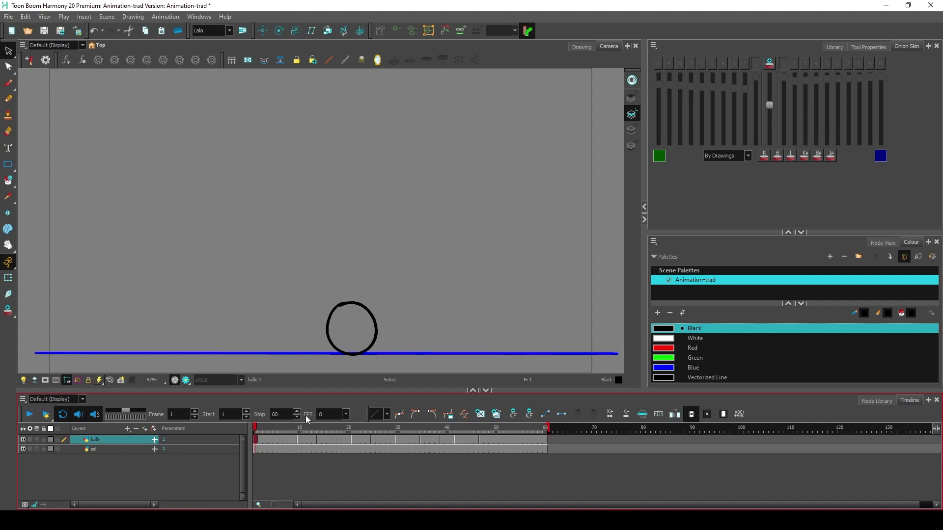
{"action": "left_click", "coordinate": [30, 415]}
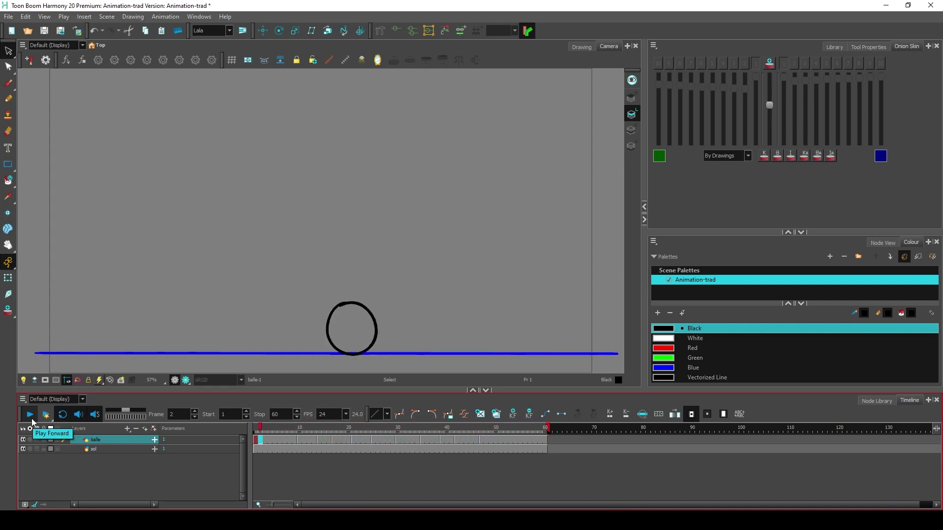
{"action": "left_click", "coordinate": [257, 429]}
Set the playback start to frame 6
{"action": "left_click_drag", "start_coordinate": [287, 428], "coordinate": [314, 446]}
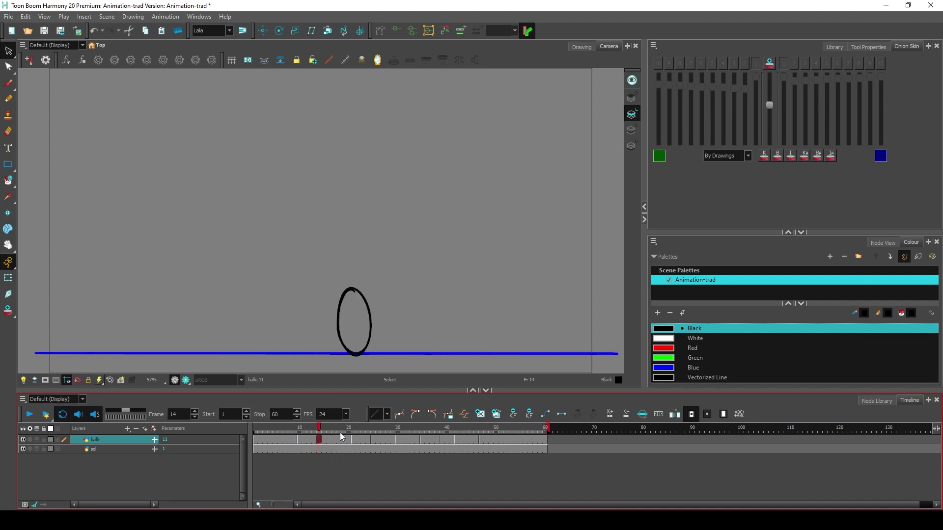
{"action": "left_click", "coordinate": [275, 437]}
{"action": "mouse_move", "coordinate": [275, 437]}
{"action": "left_mouse_down"}
{"action": "mouse_move", "coordinate": [330, 440]}
{"action": "mouse_move", "coordinate": [288, 448]}
{"action": "left_mouse_up"}
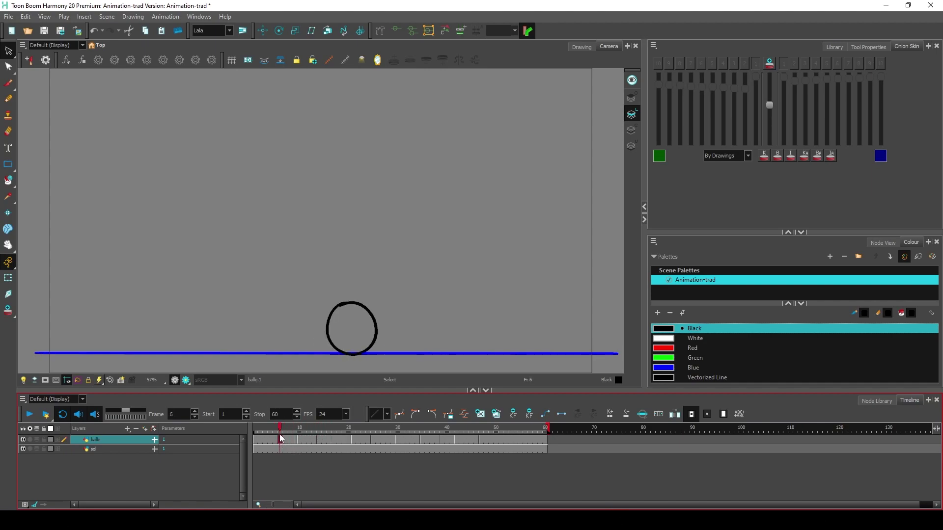
{"action": "left_click", "coordinate": [207, 415]}
Set the playback stop to frame 24 and play the looped range
{"action": "left_click_drag", "start_coordinate": [291, 428], "coordinate": [368, 431]}
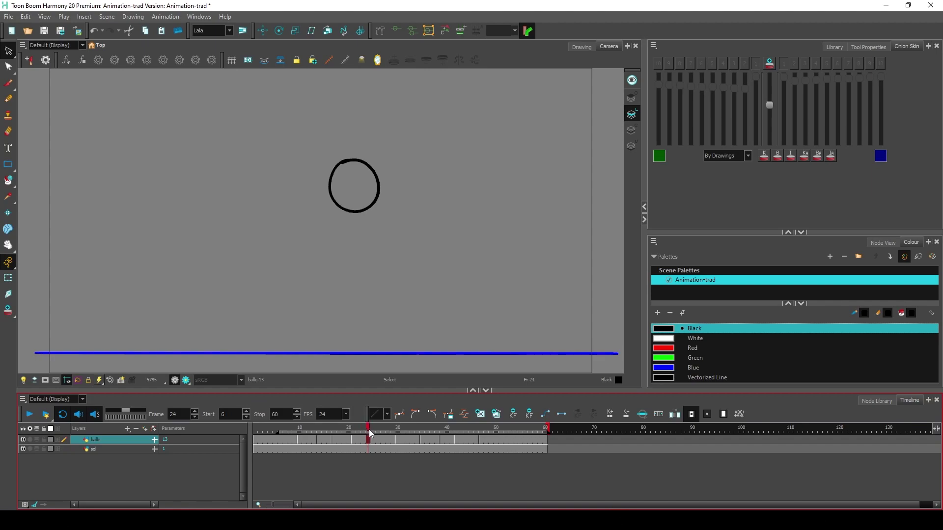
{"action": "left_click", "coordinate": [260, 415]}
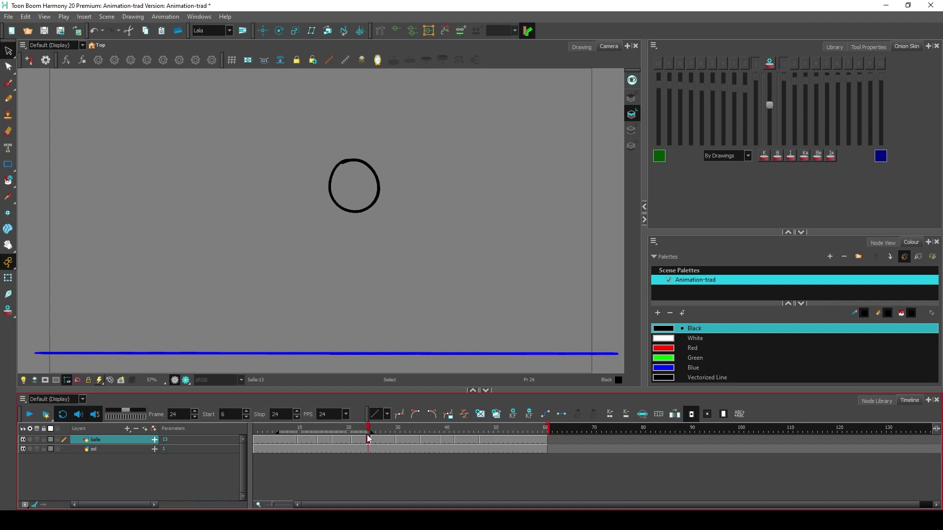
{"action": "left_click", "coordinate": [28, 416]}
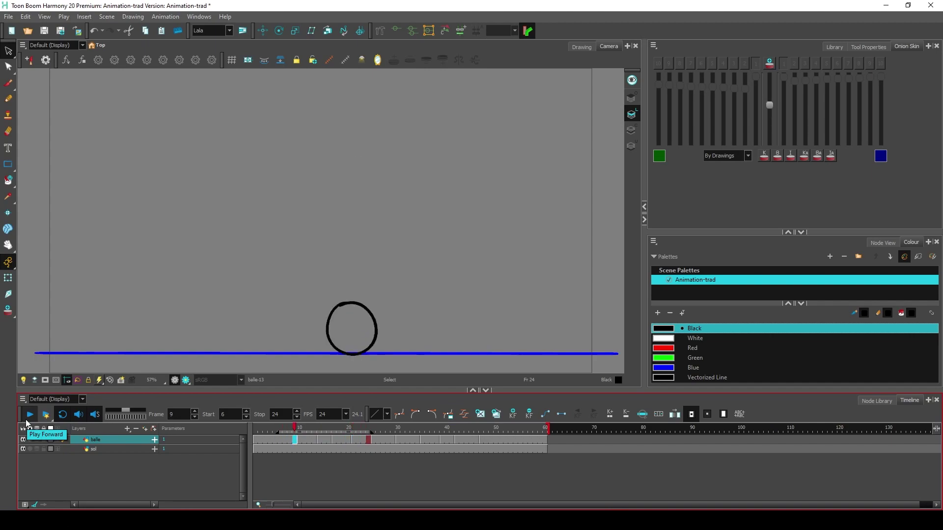
{"action": "left_click", "coordinate": [26, 419]}
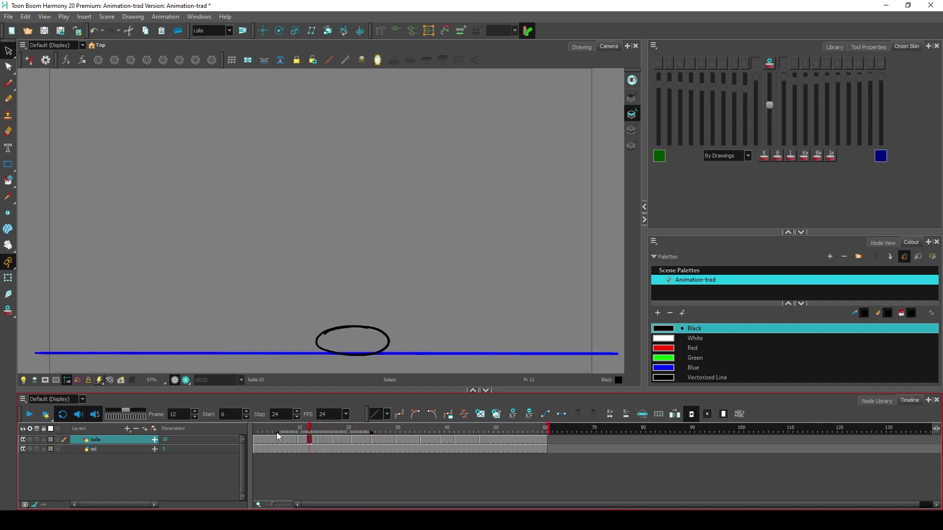